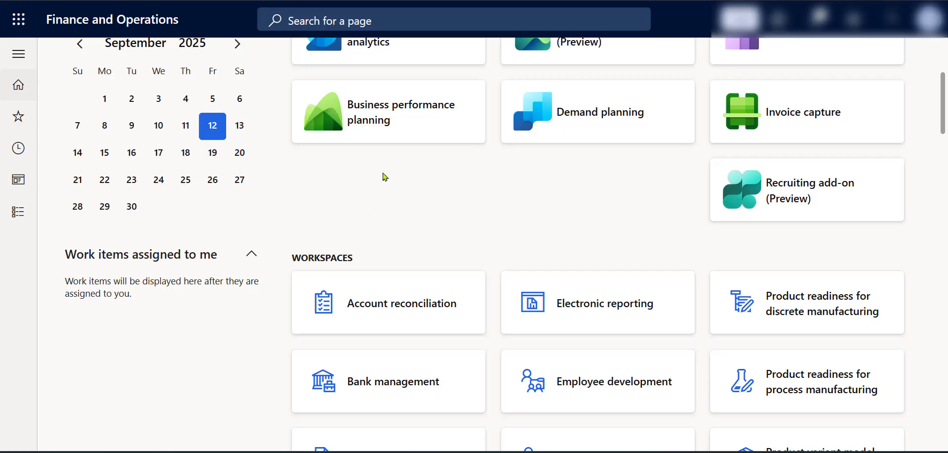
# Open the Financial reports page of the General ledger module and bring up its security diagnostics
pyautogui.click(17, 214)
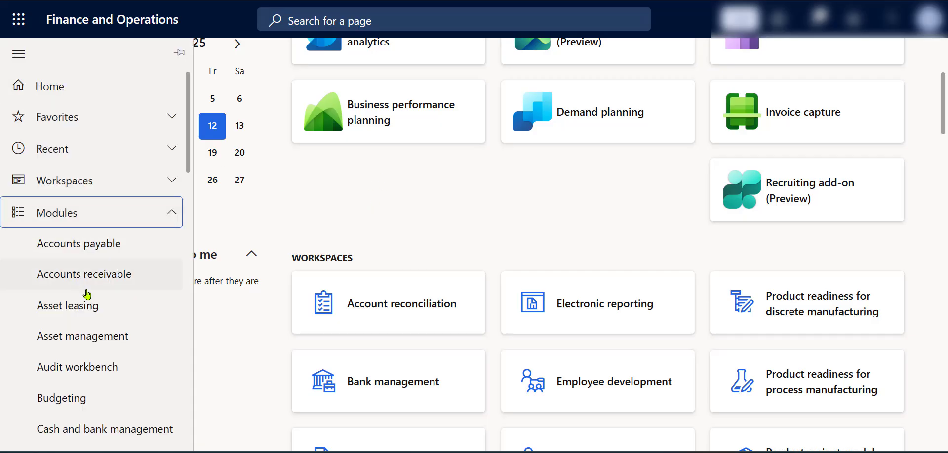
pyautogui.scroll(-4, 102, 307)
pyautogui.scroll(-5, 102, 307)
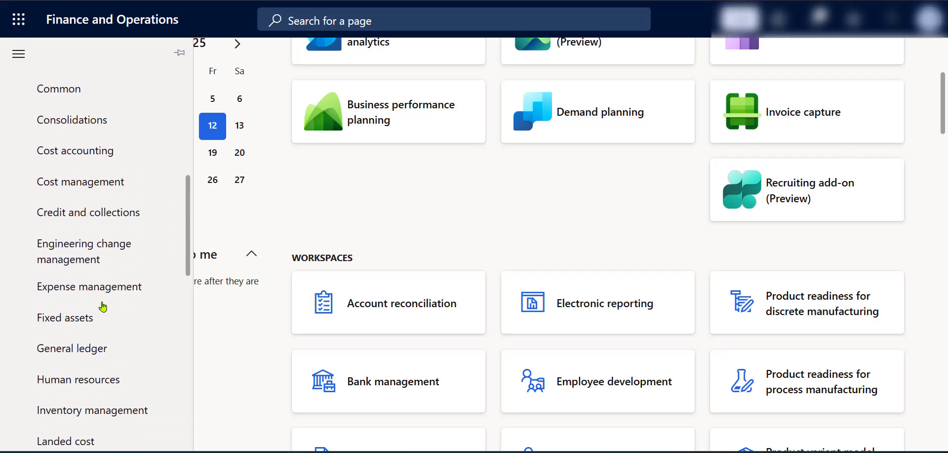
pyautogui.click(105, 296)
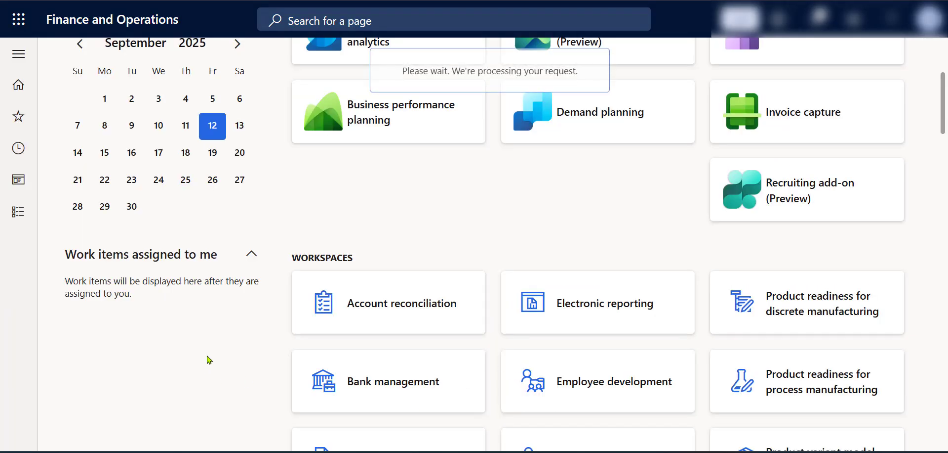
pyautogui.click(417, 69)
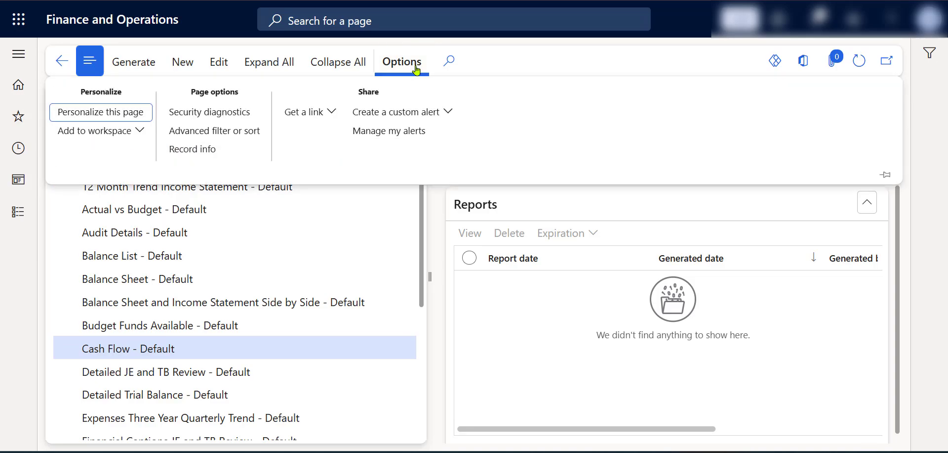
pyautogui.click(246, 118)
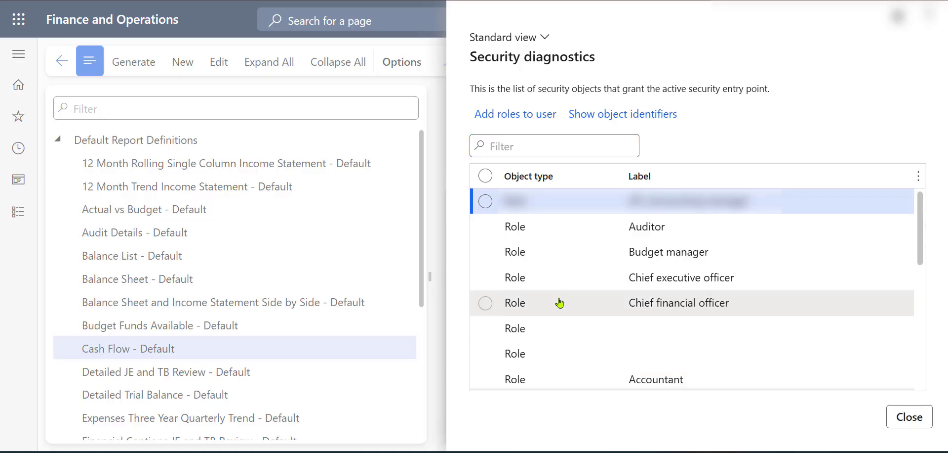
# Review the roles, duties and privileges granting access to the page, checking the Maintain financial reports privilege, and close the diagnostics
pyautogui.scroll(-6, 560, 302)
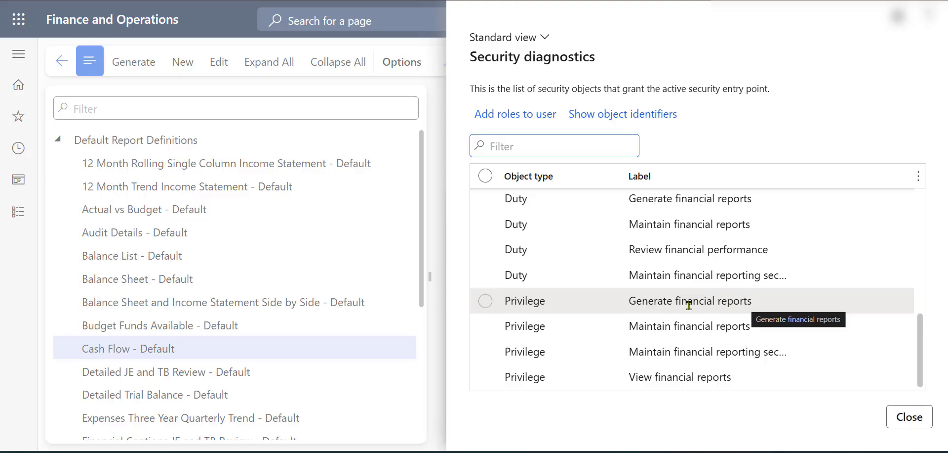
pyautogui.click(485, 250)
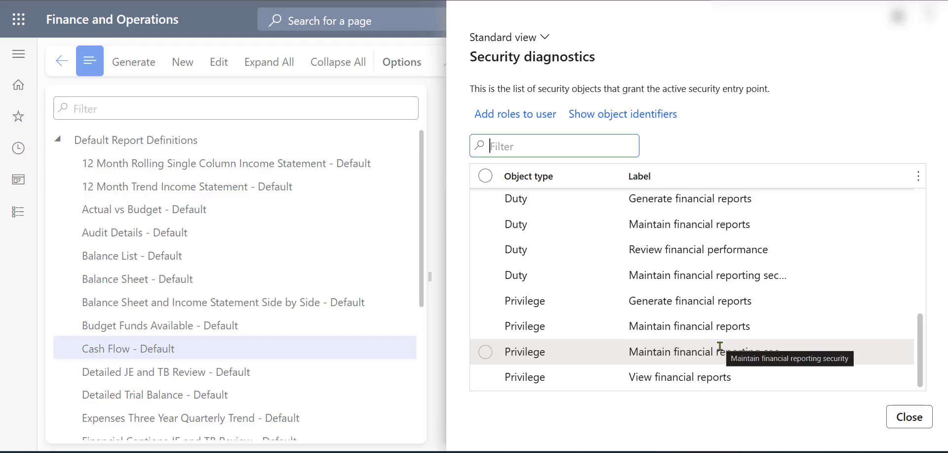
pyautogui.click(770, 304)
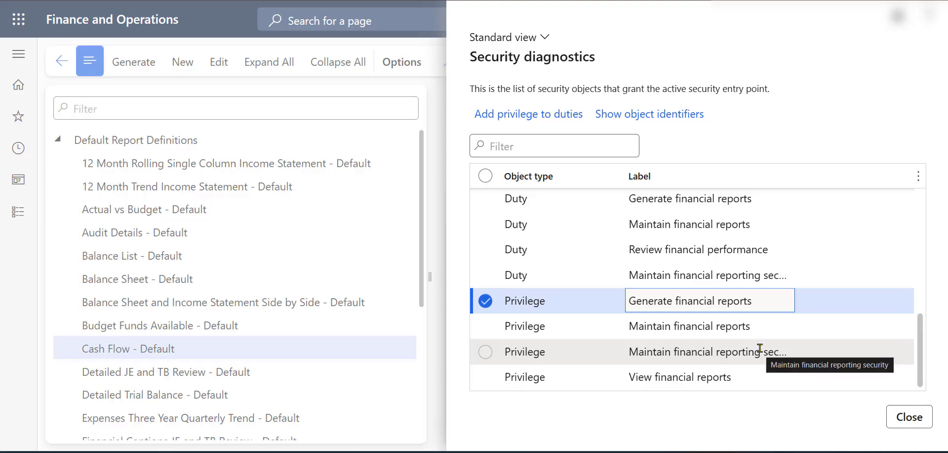
pyautogui.click(764, 328)
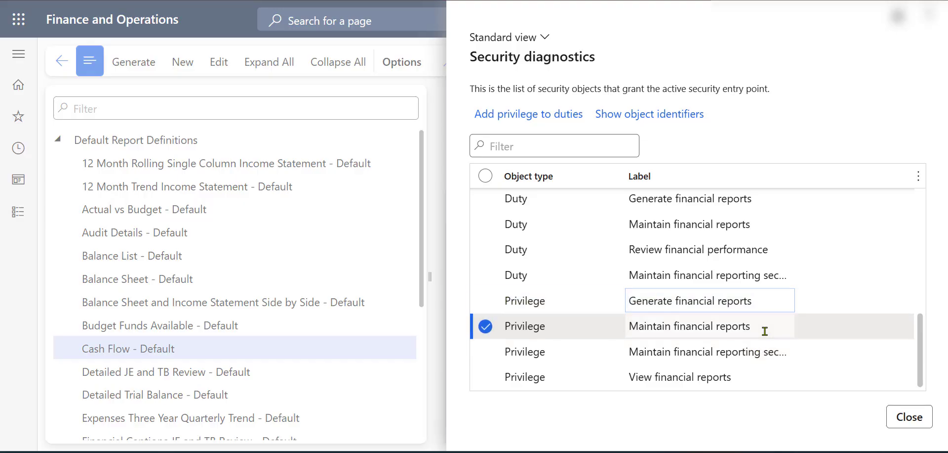
pyautogui.moveTo(766, 326); pyautogui.dragTo(631, 327)
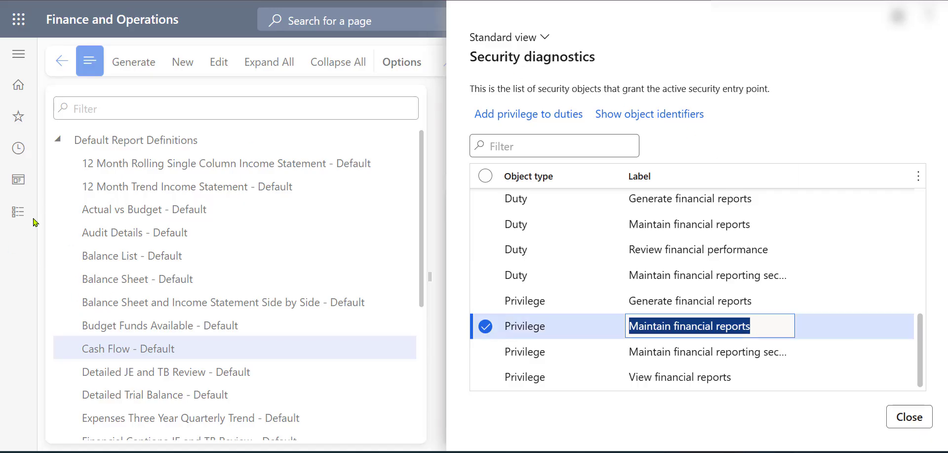
pyautogui.click(896, 419)
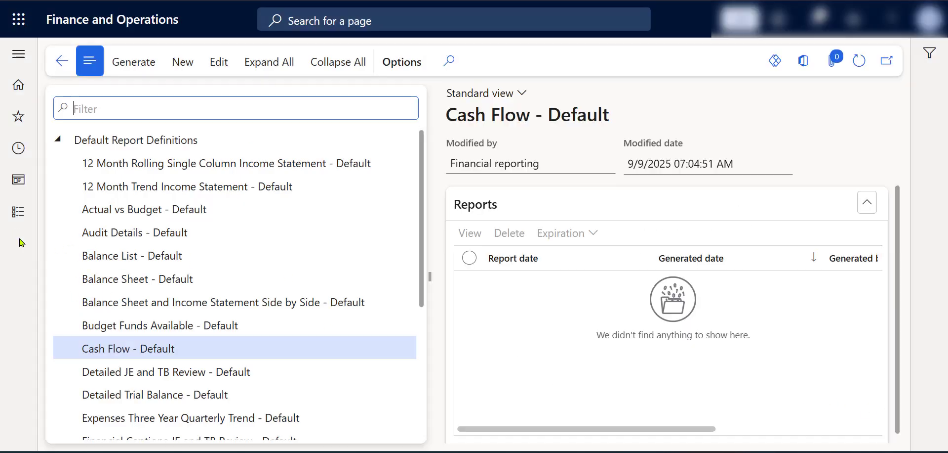
# Open the Security configuration page in the System administration module
pyautogui.click(25, 221)
pyautogui.scroll(-12, 74, 321)
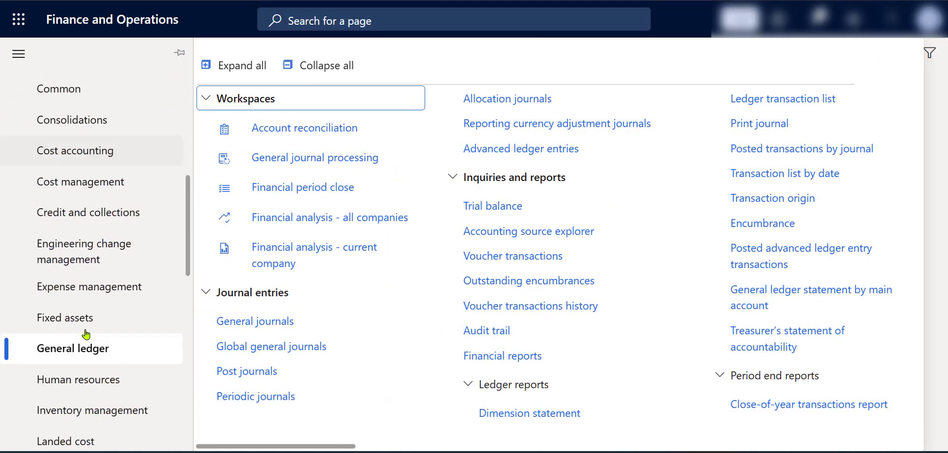
pyautogui.scroll(-5, 86, 334)
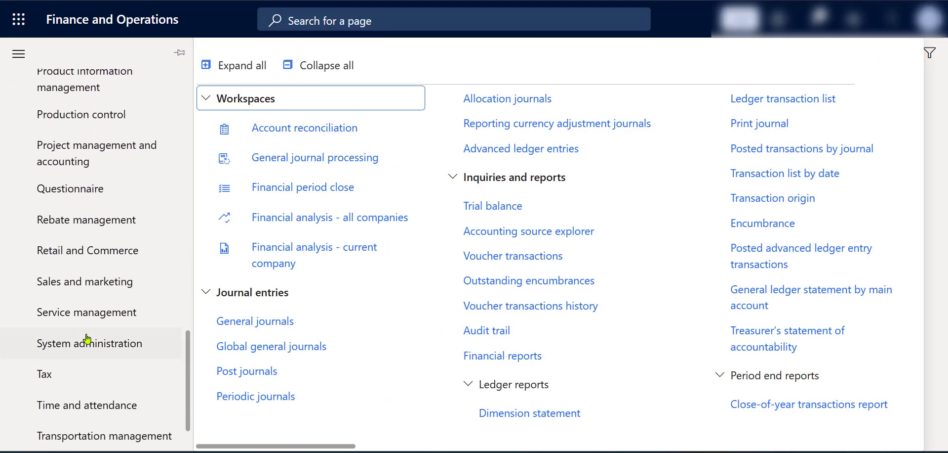
pyautogui.click(90, 340)
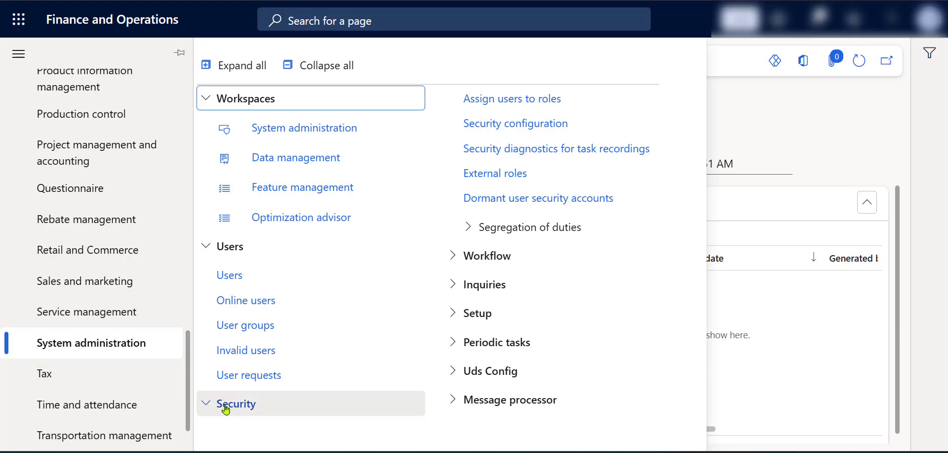
pyautogui.click(531, 129)
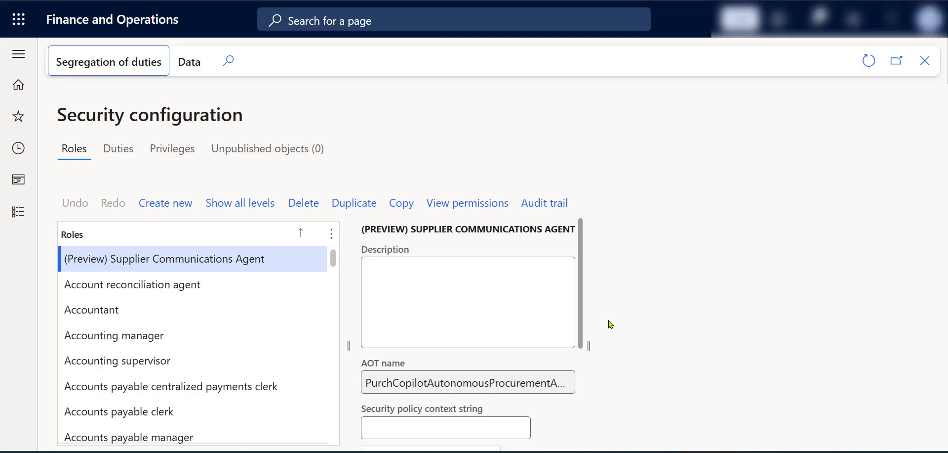
# Duplicate the Accountant role under the name "USMF Accountant"
pyautogui.moveTo(581, 312); pyautogui.dragTo(578, 413)
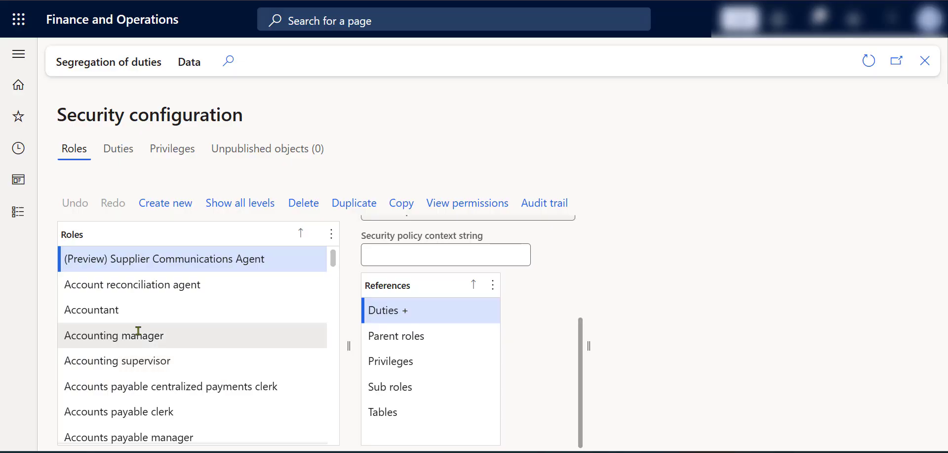
pyautogui.click(140, 315)
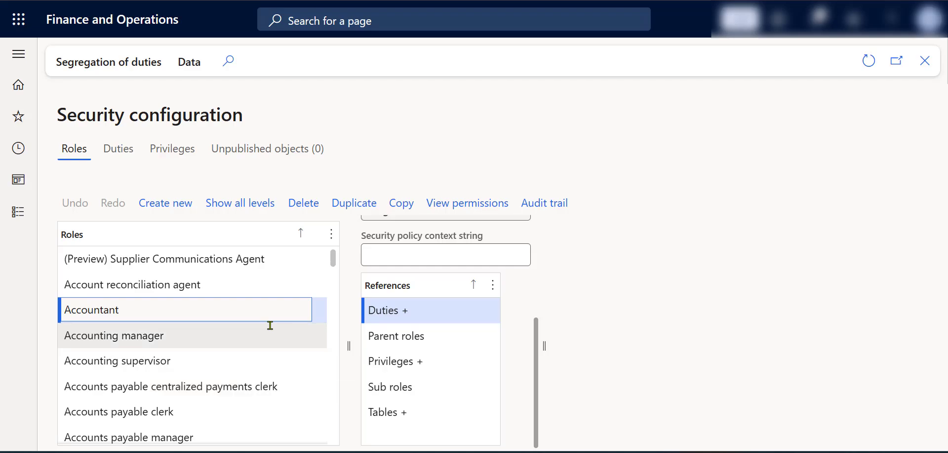
pyautogui.click(354, 203)
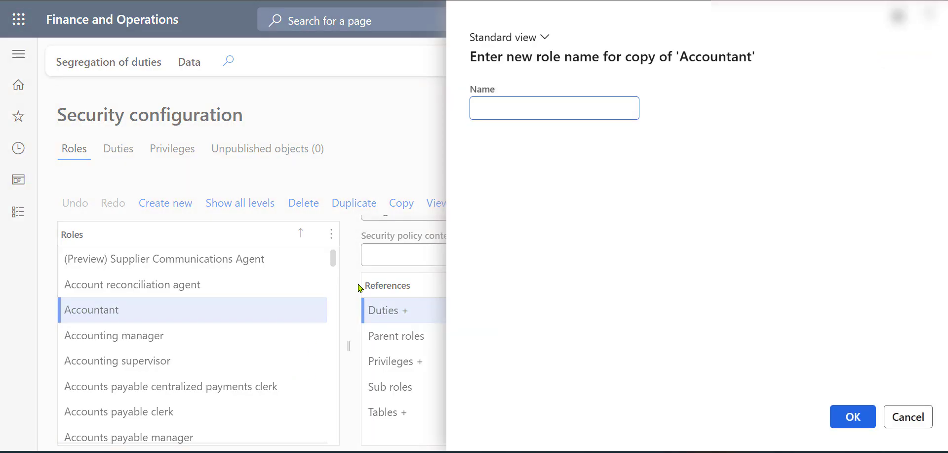
pyautogui.click(506, 105)
pyautogui.press('capslock')
pyautogui.write('USMF')
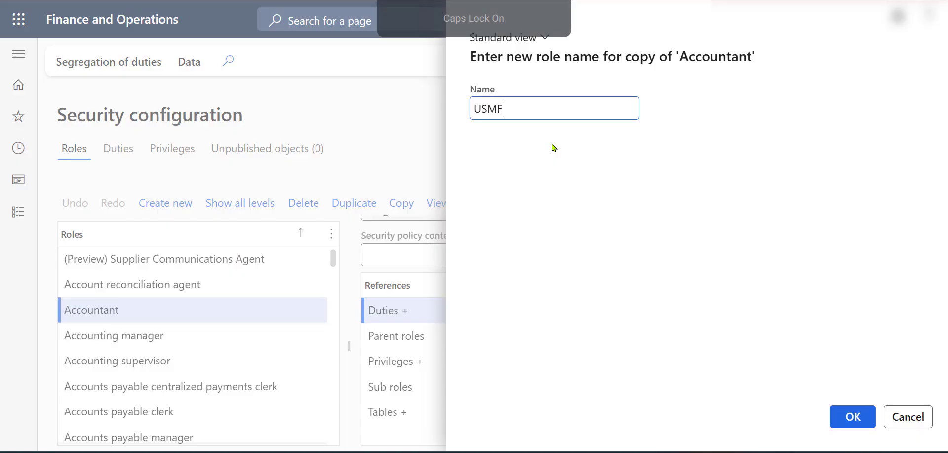
pyautogui.press('capslock')
pyautogui.write('a')
pyautogui.press('BackSpace')
pyautogui.write('A')
pyautogui.press('capslock')
pyautogui.write('ccountant')
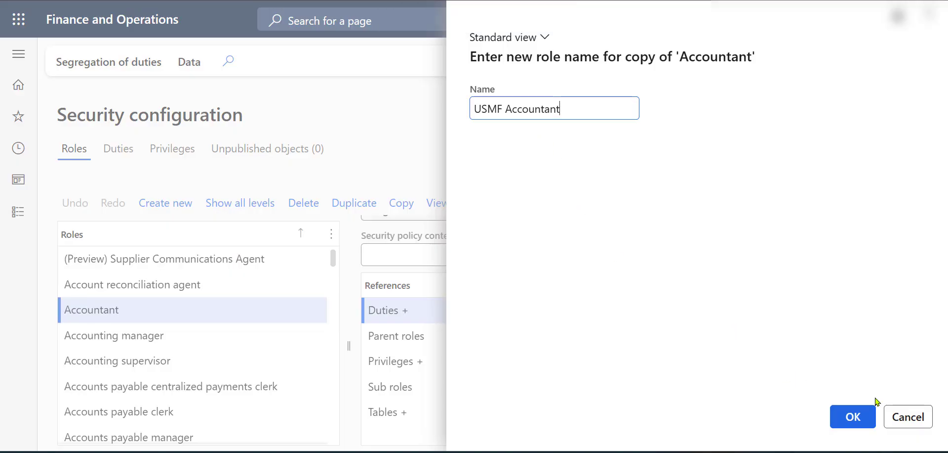
pyautogui.click(858, 415)
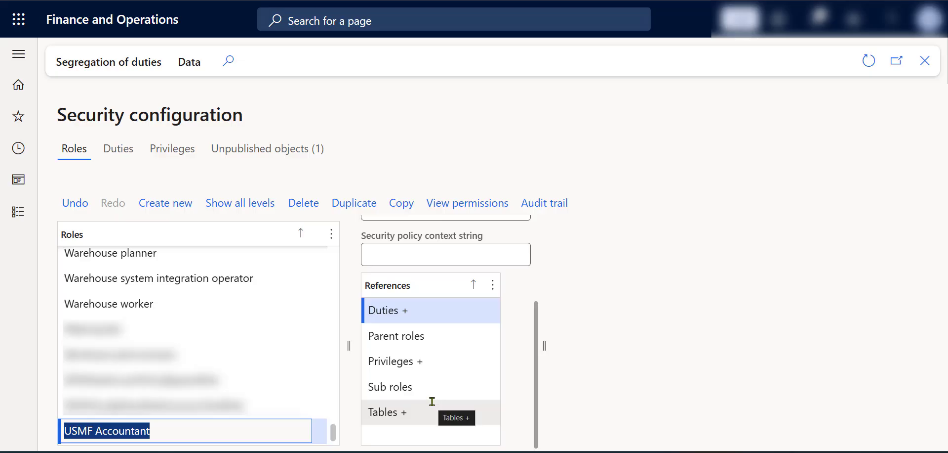
# Add the Maintain financial reports privilege to the USMF Accountant role, filtering the privileges by names containing "maintain financial"
pyautogui.click(419, 359)
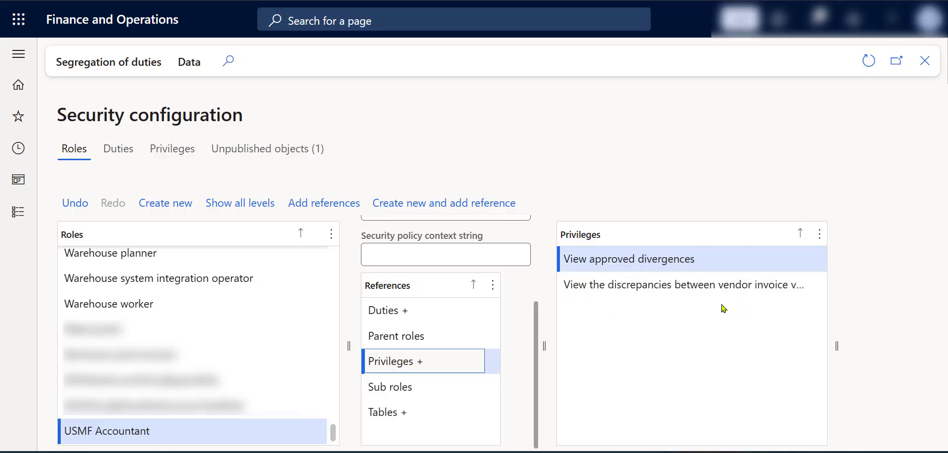
pyautogui.click(309, 212)
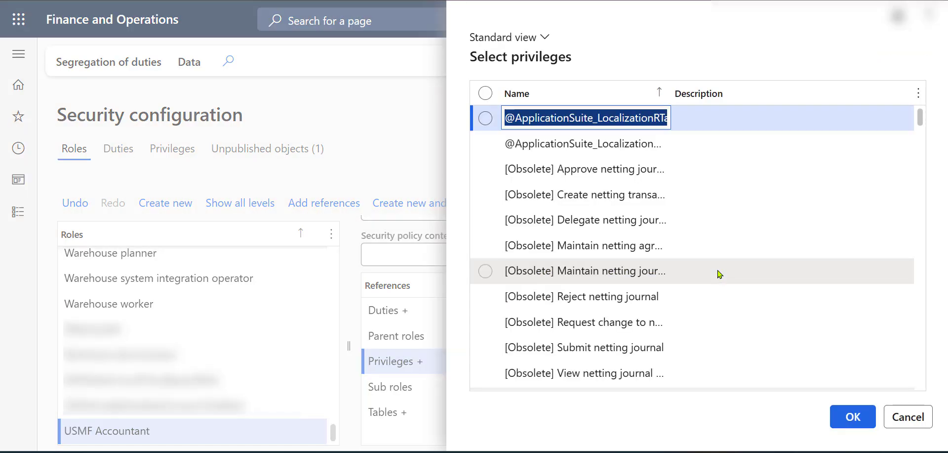
pyautogui.click(629, 96)
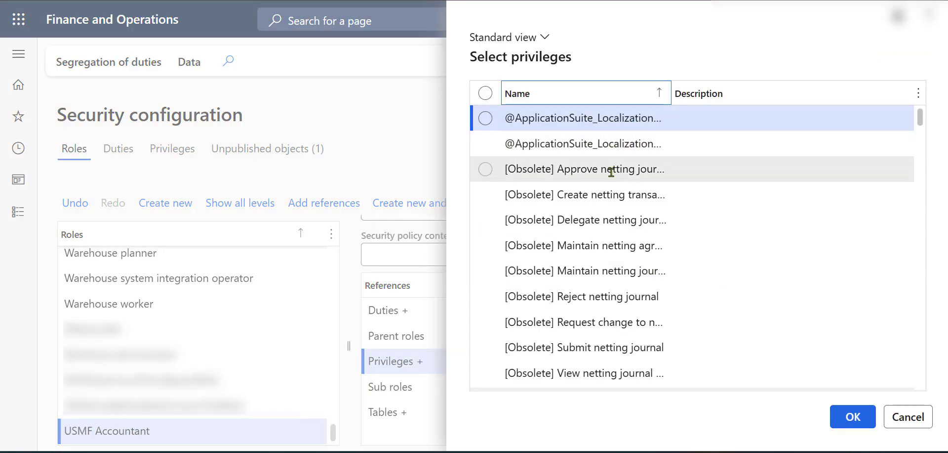
pyautogui.click(628, 100)
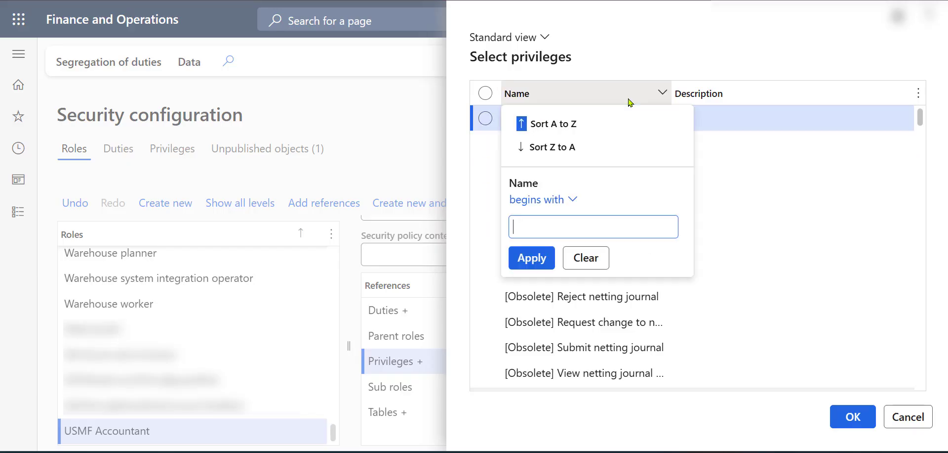
pyautogui.click(578, 201)
pyautogui.click(525, 262)
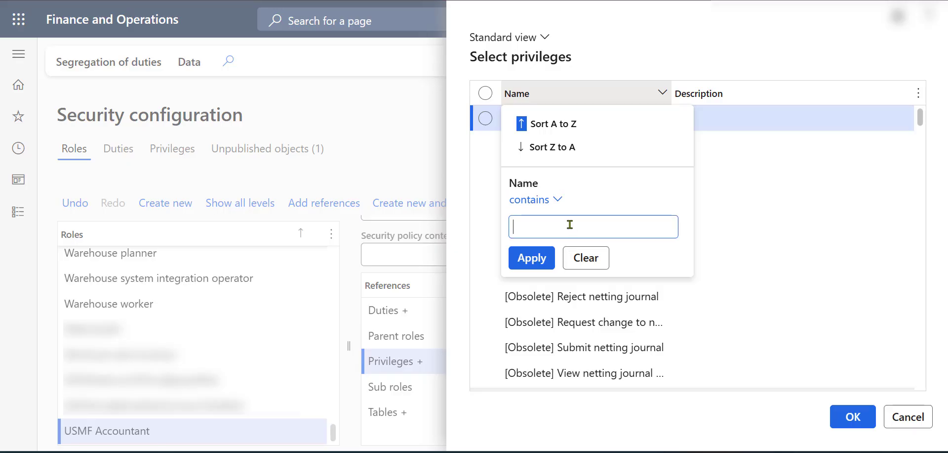
pyautogui.write('maintain financial')
pyautogui.press('Return')
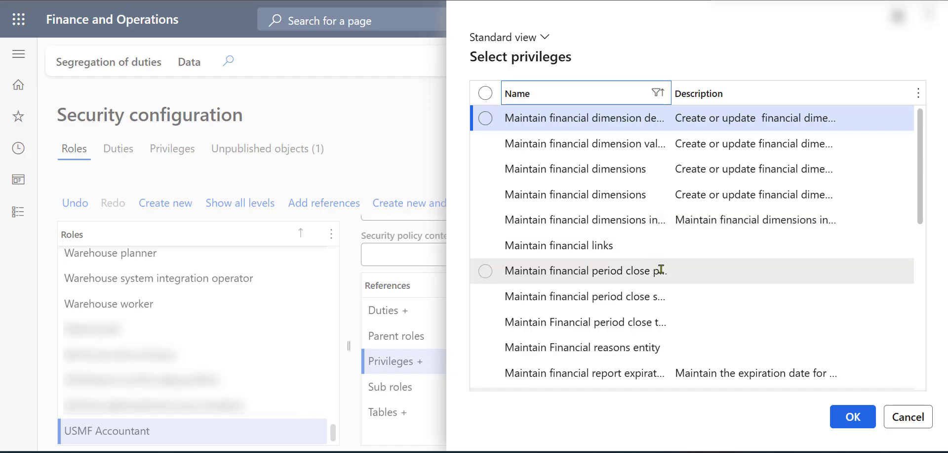
pyautogui.scroll(-1, 665, 345)
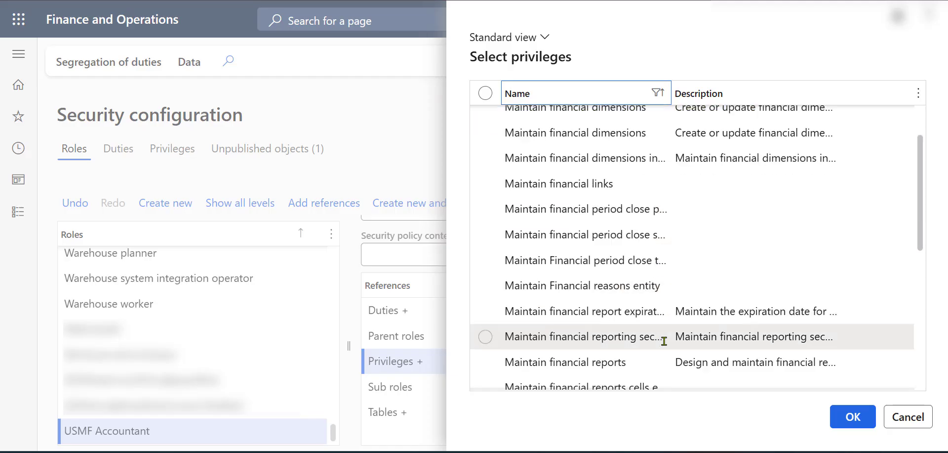
pyautogui.click(644, 360)
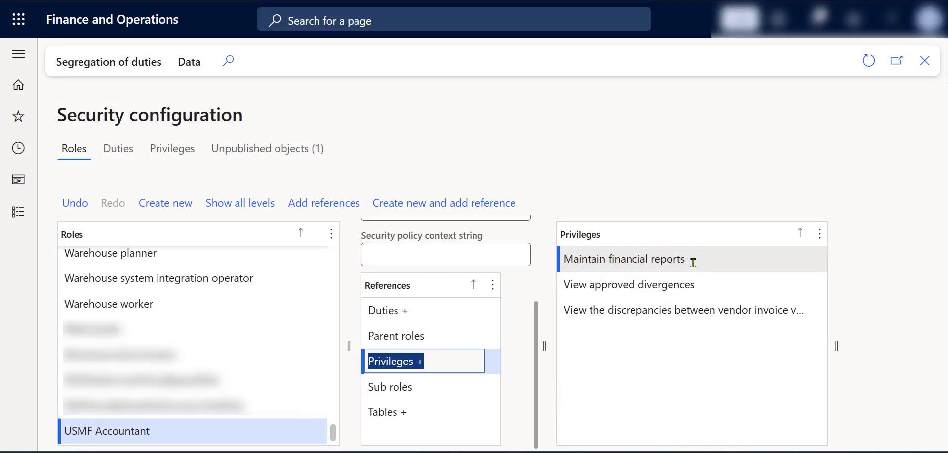
# Examine the action menu items of the role's Maintain financial reports privilege, including FinancialReportingEdit
pyautogui.click(695, 258)
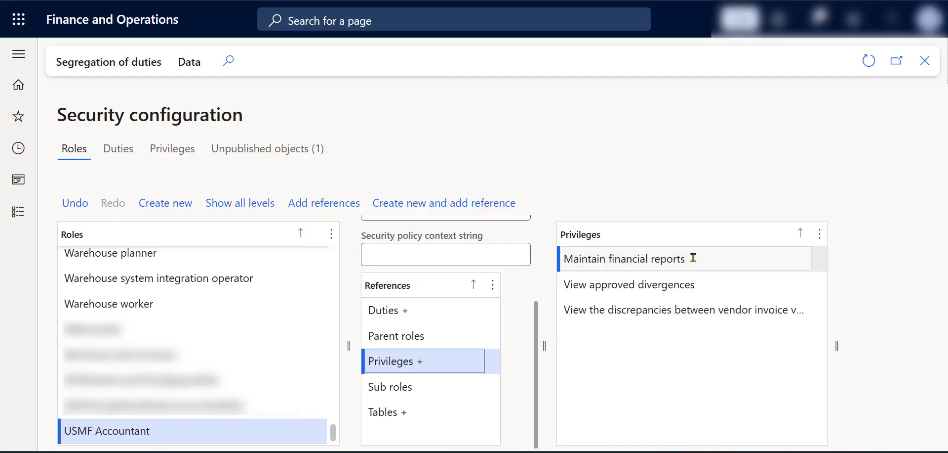
pyautogui.doubleClick(694, 257)
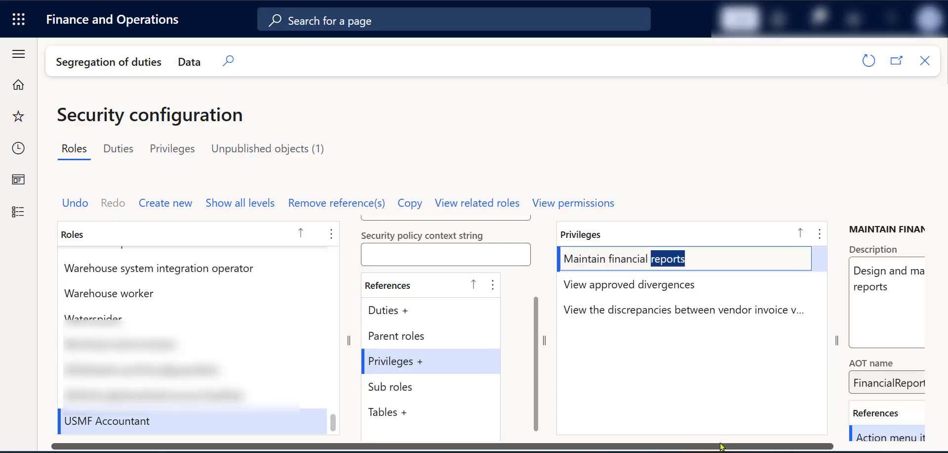
pyautogui.moveTo(731, 447); pyautogui.dragTo(850, 448)
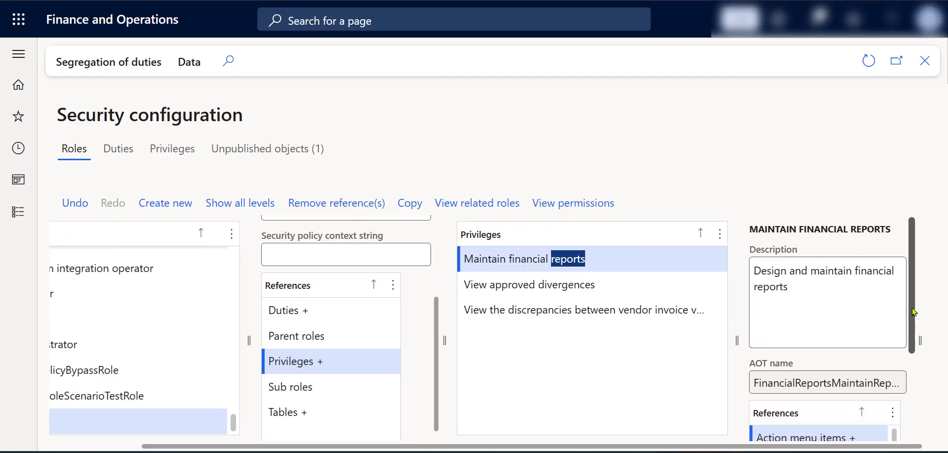
pyautogui.moveTo(915, 311); pyautogui.dragTo(913, 401)
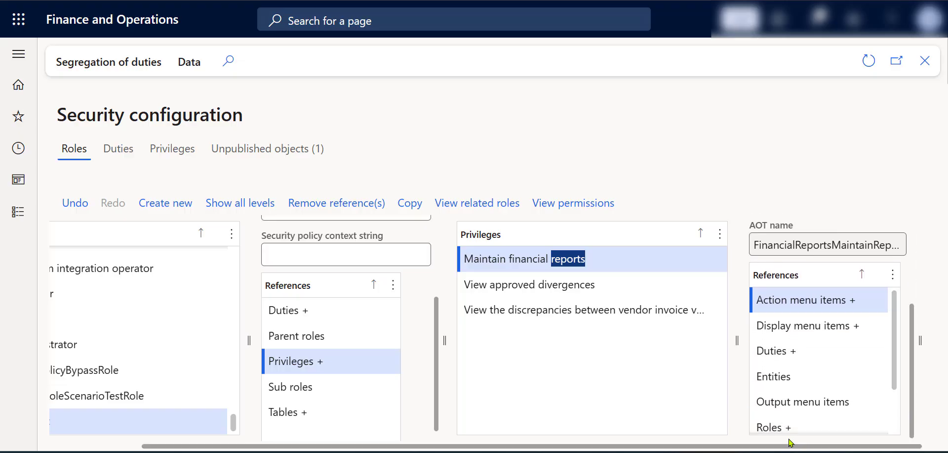
pyautogui.doubleClick(811, 300)
pyautogui.moveTo(832, 450); pyautogui.dragTo(941, 447)
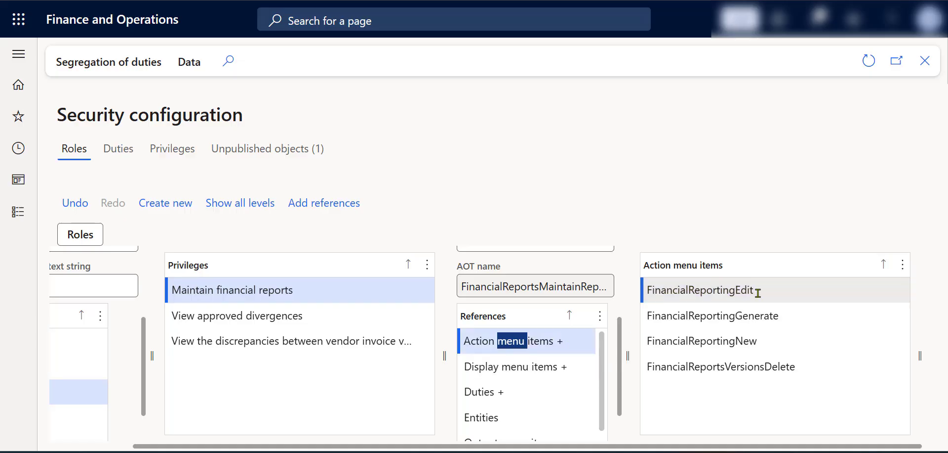
pyautogui.click(724, 297)
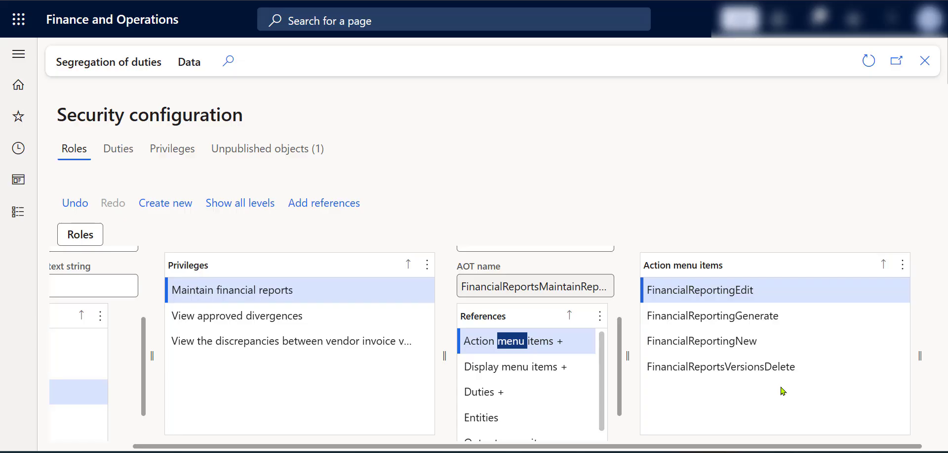
# Grant update, create and delete access on the FinancialReportingEdit action menu item of the Maintain financial reports privilege
pyautogui.click(746, 294)
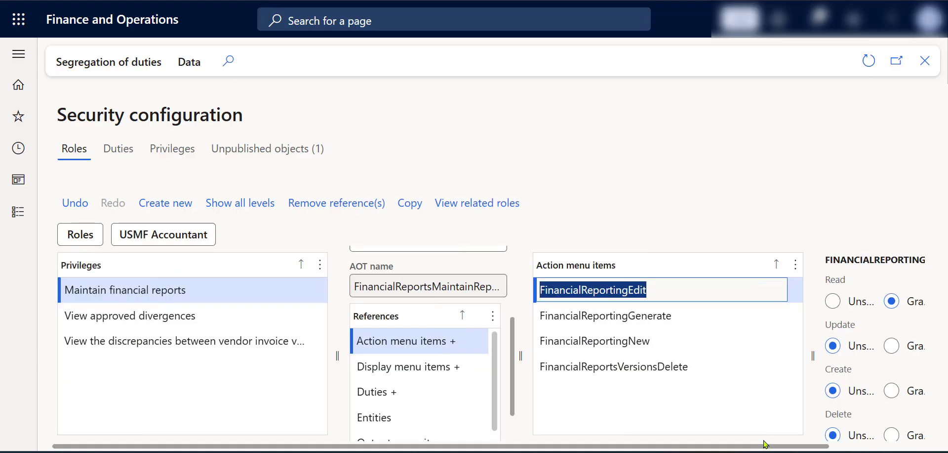
pyautogui.moveTo(769, 445); pyautogui.dragTo(895, 446)
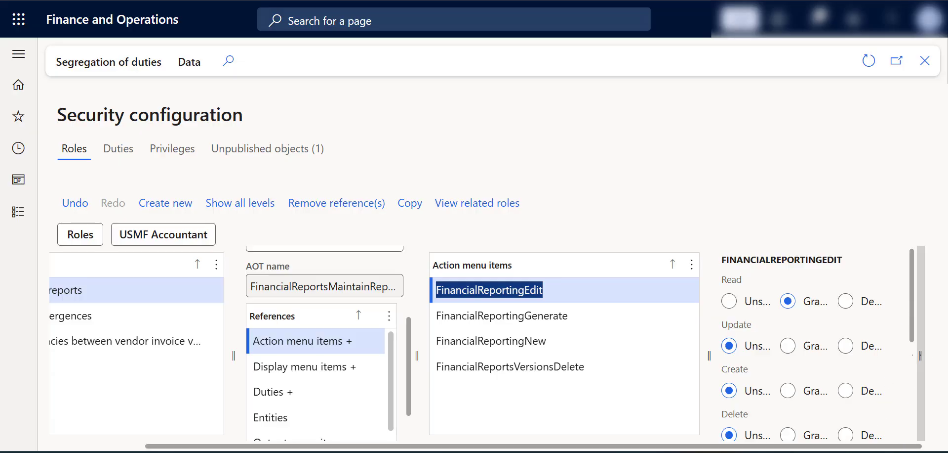
pyautogui.moveTo(921, 355); pyautogui.dragTo(933, 355)
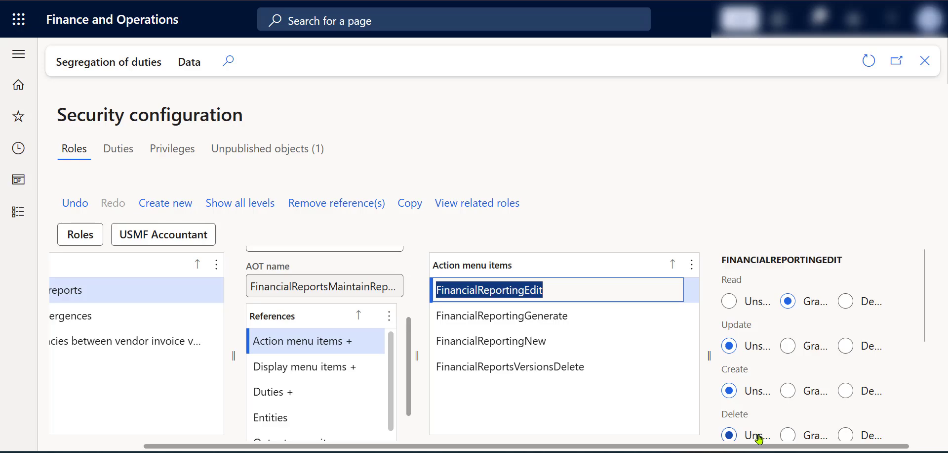
pyautogui.click(788, 346)
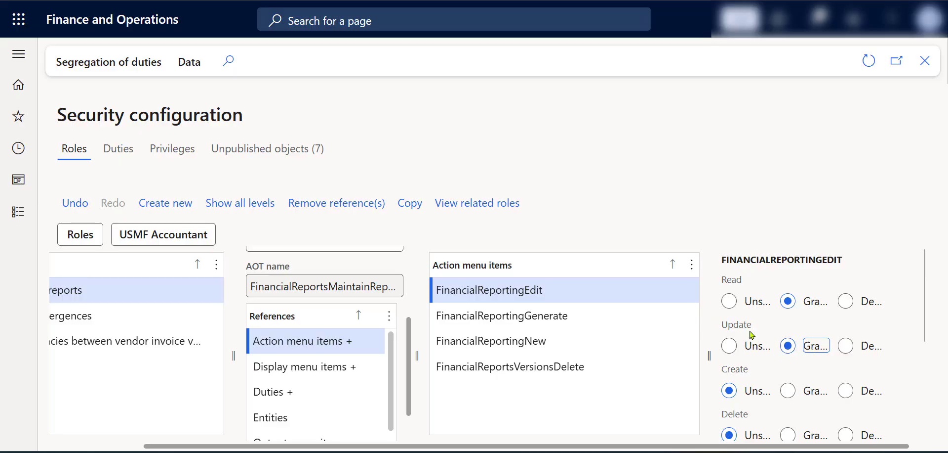
pyautogui.click(788, 391)
pyautogui.click(789, 435)
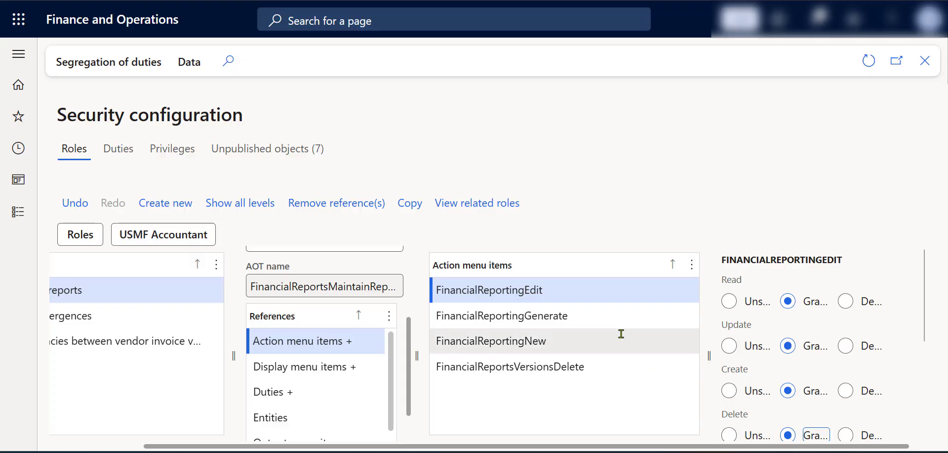
# Grant update, create and delete access on the FinancialReportingGenerate action menu item
pyautogui.click(606, 317)
pyautogui.click(789, 344)
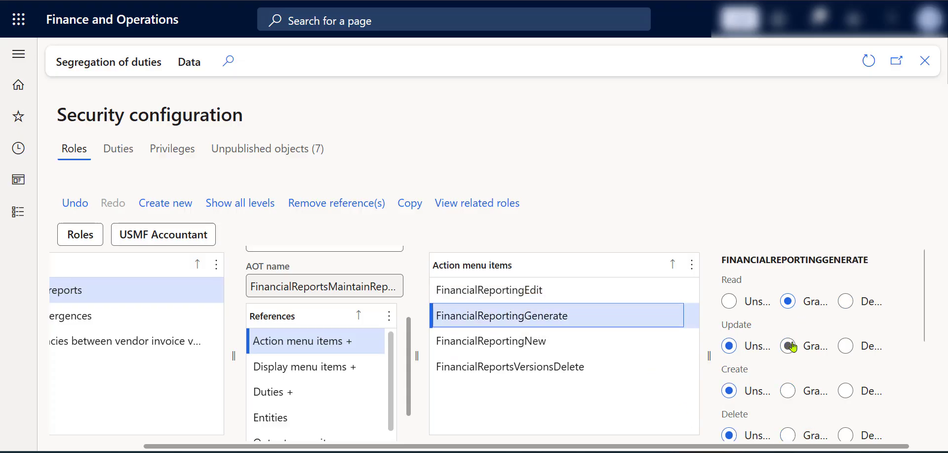
pyautogui.click(789, 390)
pyautogui.click(788, 434)
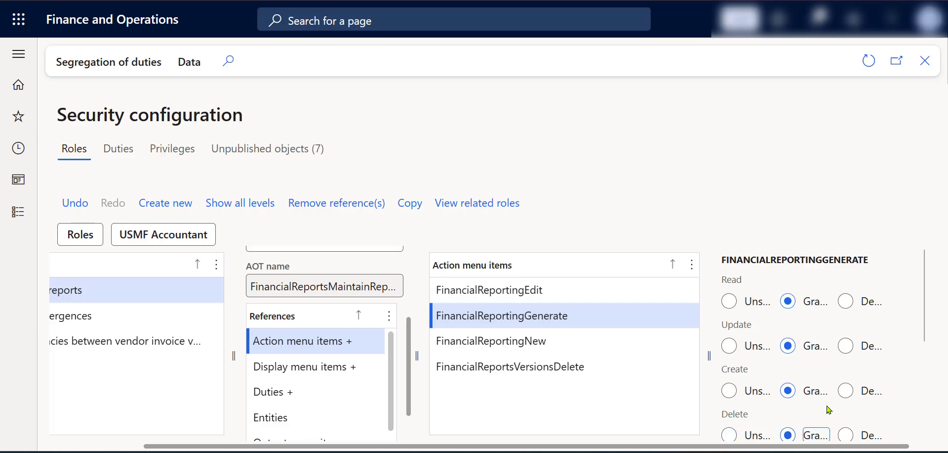
# Grant update, create and delete access on the FinancialReportingNew action menu item
pyautogui.click(573, 340)
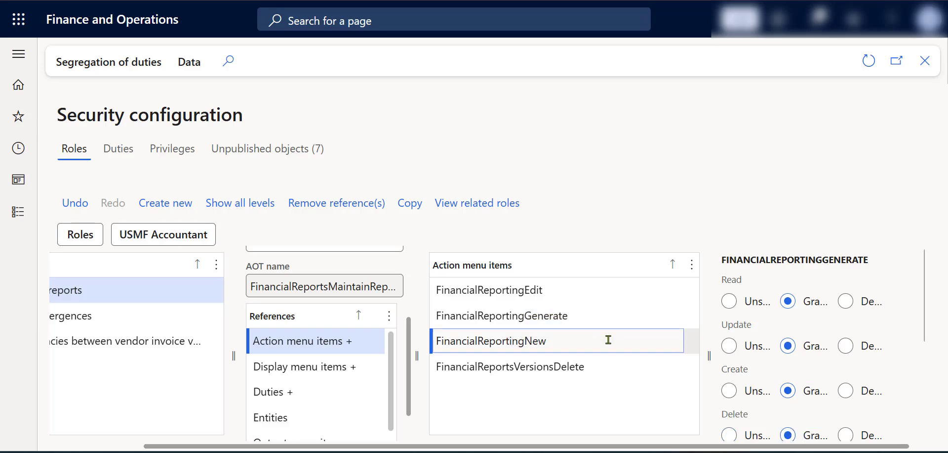
pyautogui.click(790, 345)
pyautogui.click(789, 390)
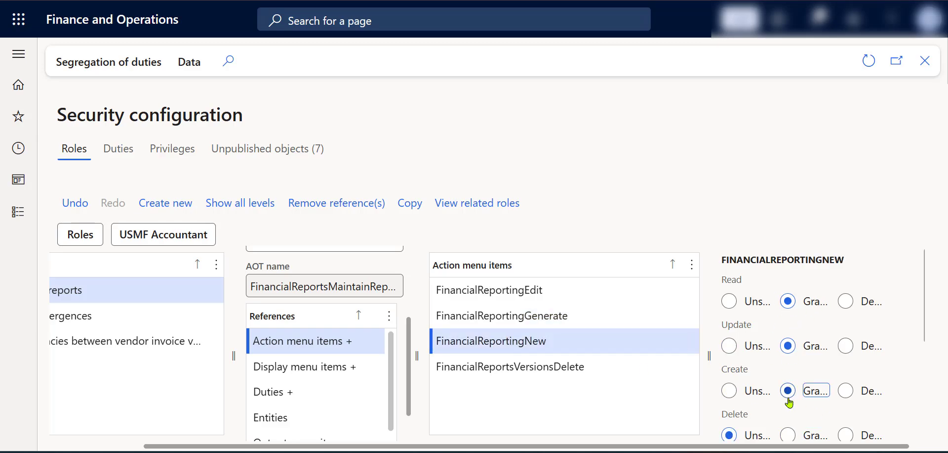
pyautogui.click(788, 435)
# Grant update, create and delete access on the FinancialReportsVersionsDelete action menu item
pyautogui.click(555, 366)
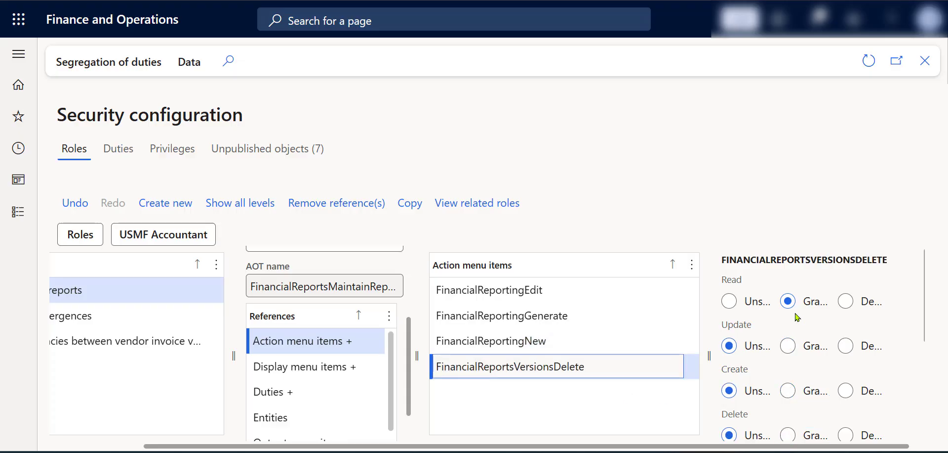
pyautogui.click(789, 346)
pyautogui.click(788, 391)
pyautogui.click(788, 434)
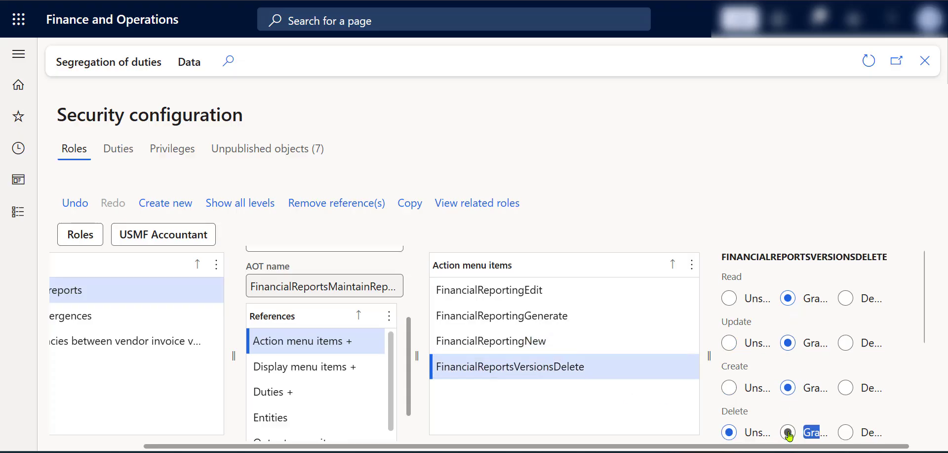
pyautogui.click(788, 432)
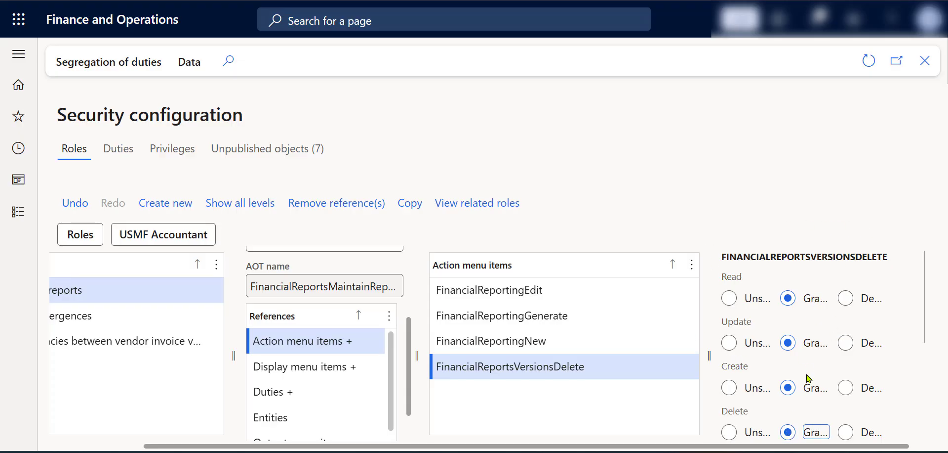
# Check which duties reference the Maintain financial reports privilege, and display the duties of the USMF Accountant role
pyautogui.moveTo(721, 446); pyautogui.dragTo(530, 446)
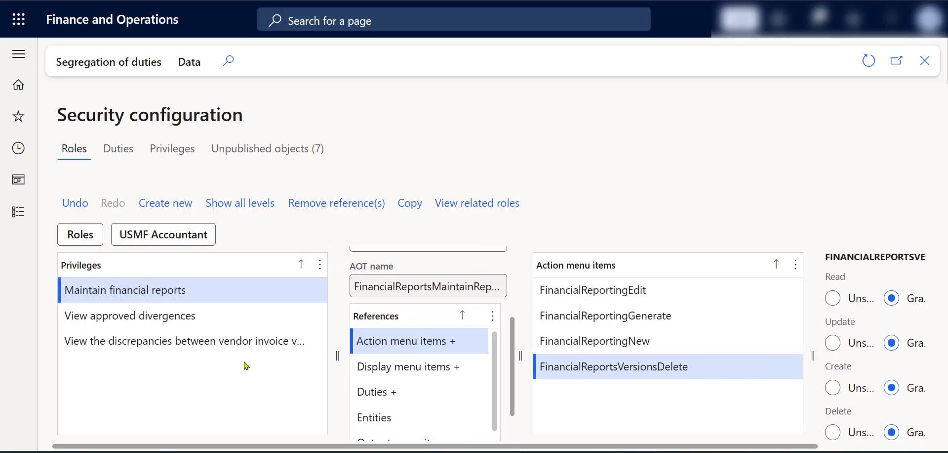
pyautogui.click(419, 393)
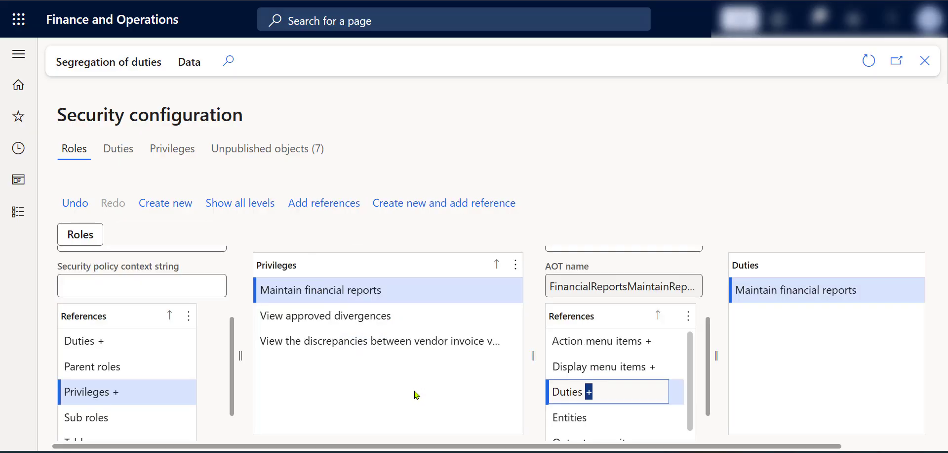
pyautogui.click(121, 348)
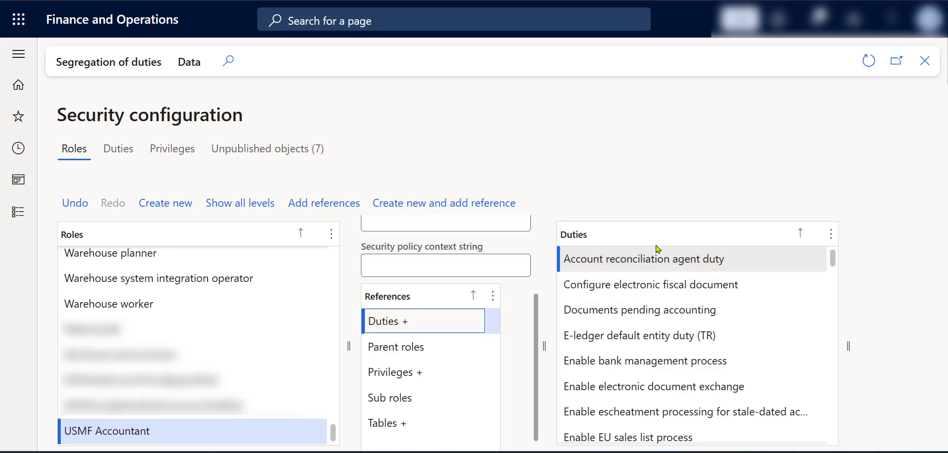
pyautogui.click(662, 240)
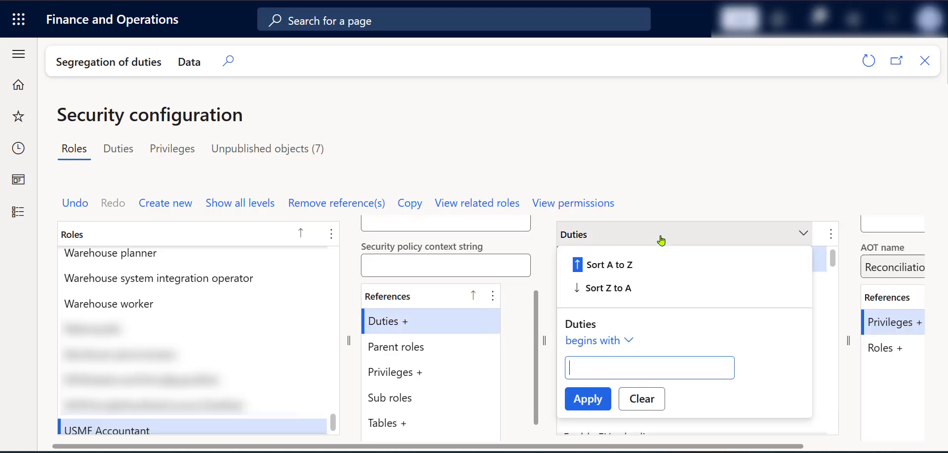
pyautogui.click(660, 239)
pyautogui.click(425, 322)
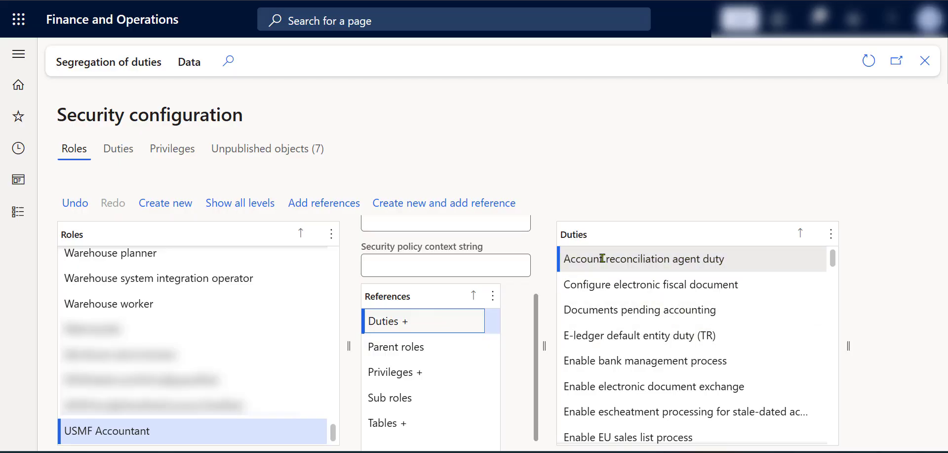
# Add the Maintain financial reports duty to the USMF Accountant role, filtering the available duties by names beginning with "maintain financial"
pyautogui.click(339, 207)
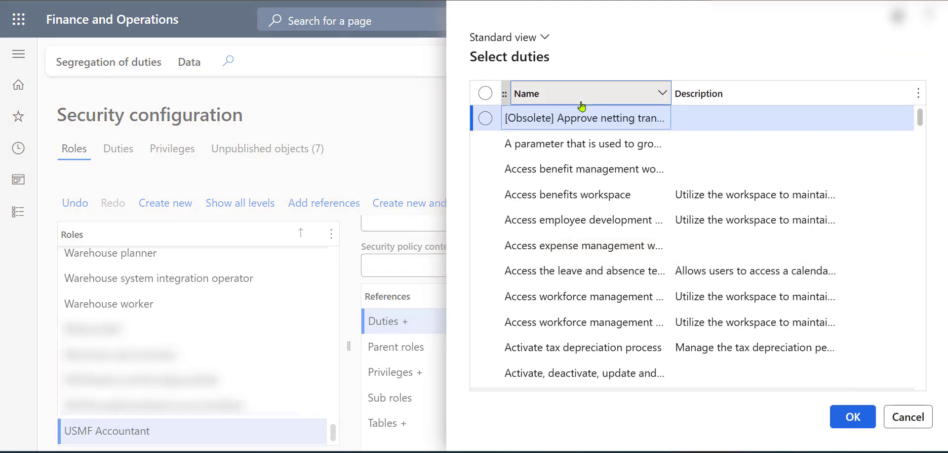
pyautogui.click(581, 96)
pyautogui.write('maintai')
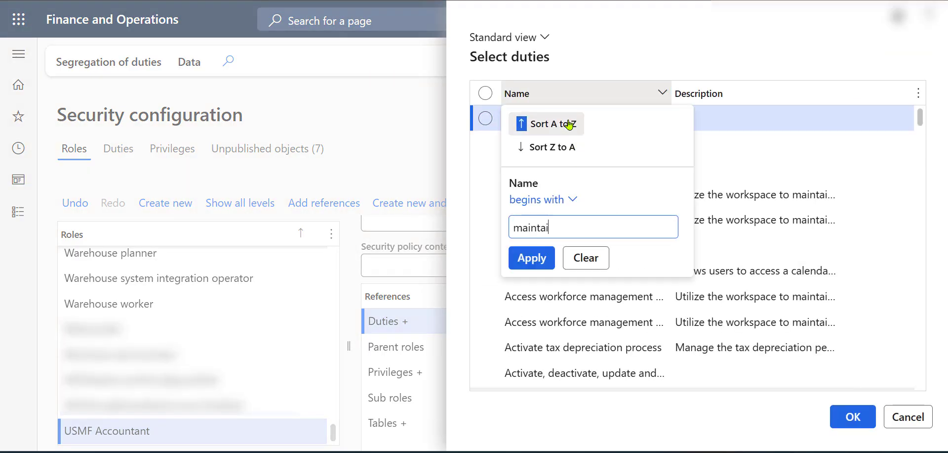
pyautogui.write('n financial')
pyautogui.press('Return')
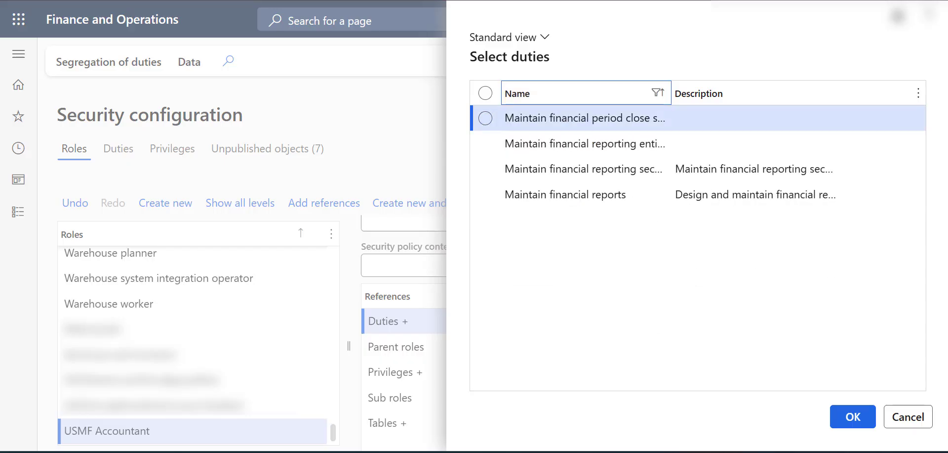
pyautogui.click(493, 198)
pyautogui.click(849, 417)
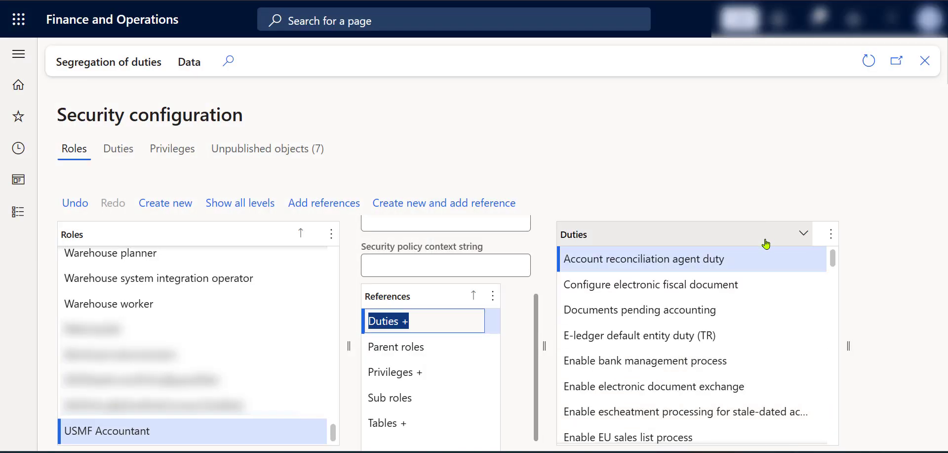
# Filter the role's duties by names beginning with "maintain financial" and inspect the references of the Maintain financial reports duty
pyautogui.click(721, 242)
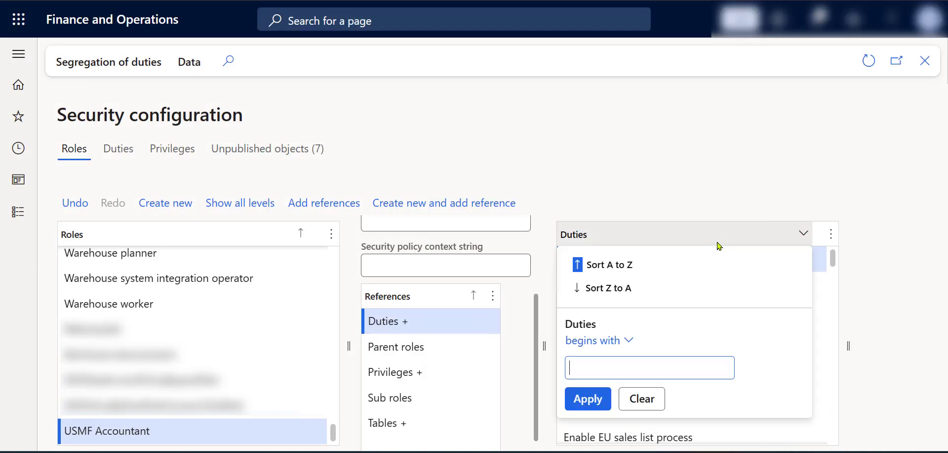
pyautogui.write('maintain')
pyautogui.press('Return')
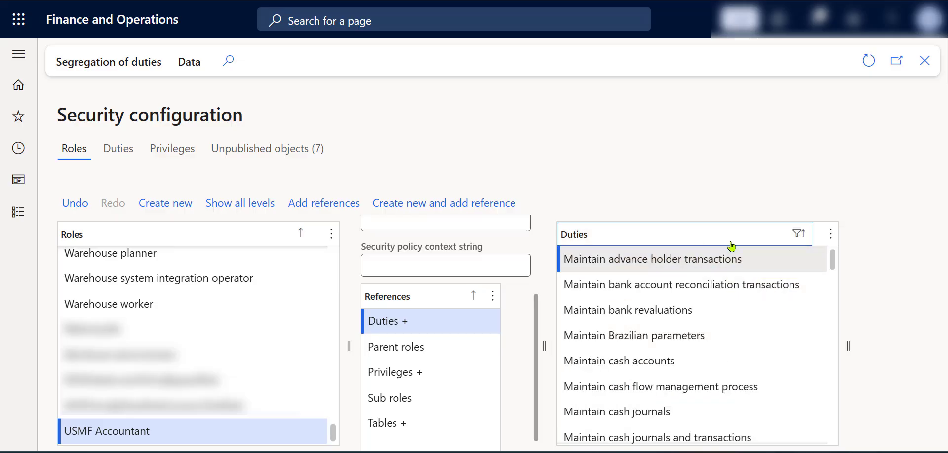
pyautogui.click(674, 242)
pyautogui.click(653, 360)
pyautogui.write('f')
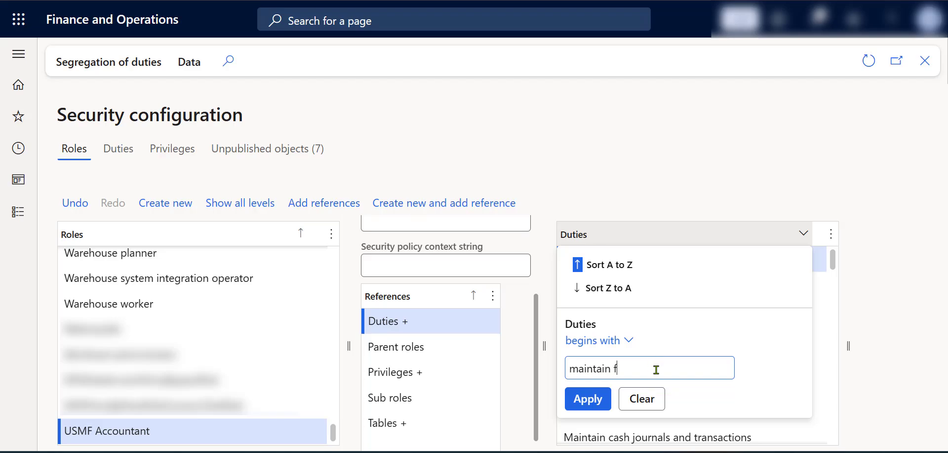
pyautogui.write('inancial')
pyautogui.press('Return')
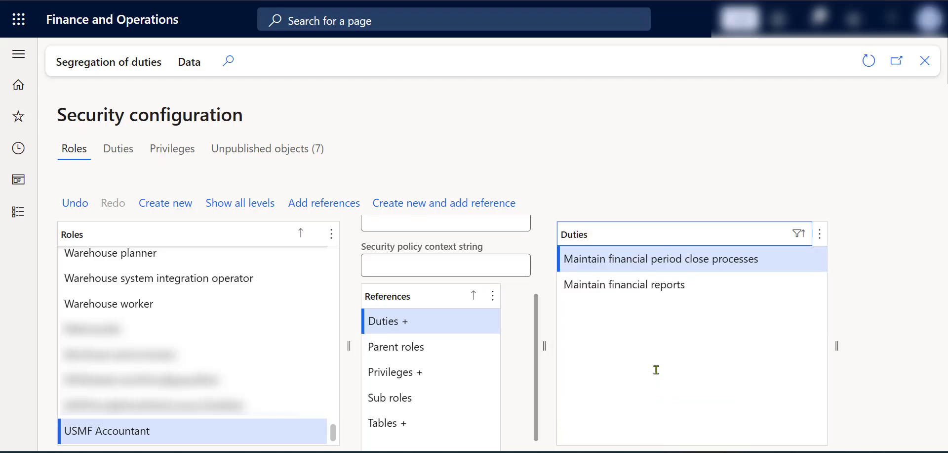
pyautogui.click(692, 286)
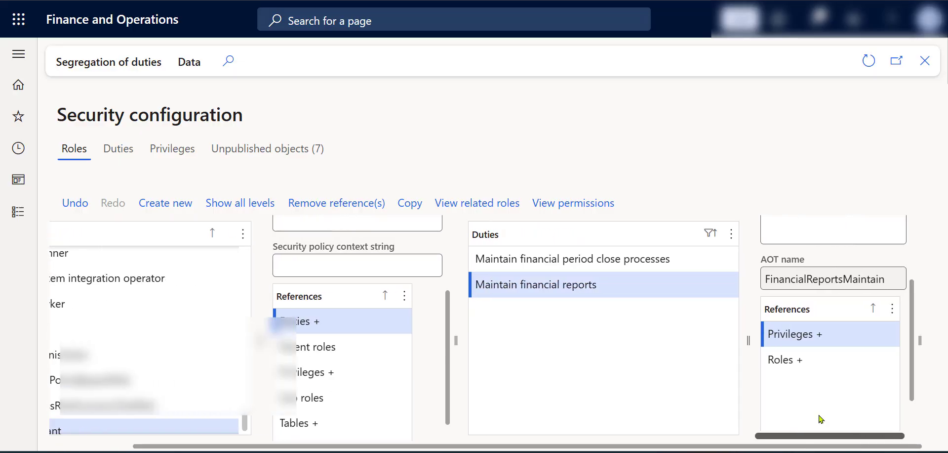
pyautogui.scroll(-1, 786, 377)
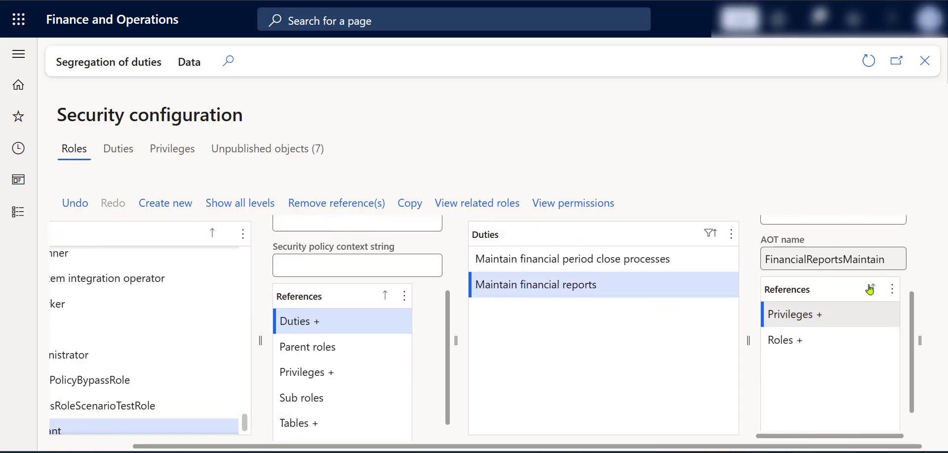
pyautogui.click(783, 313)
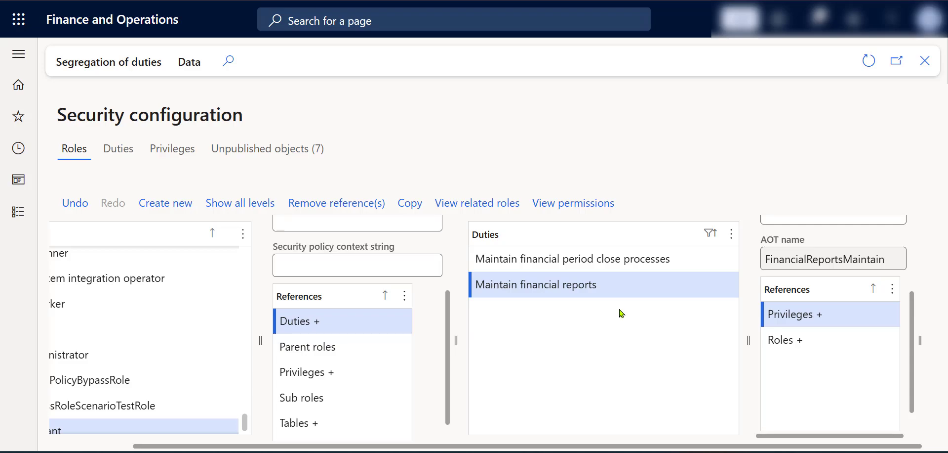
# Publish only the USMF Accountant role and the Maintain financial reports privilege from the unpublished objects
pyautogui.click(244, 159)
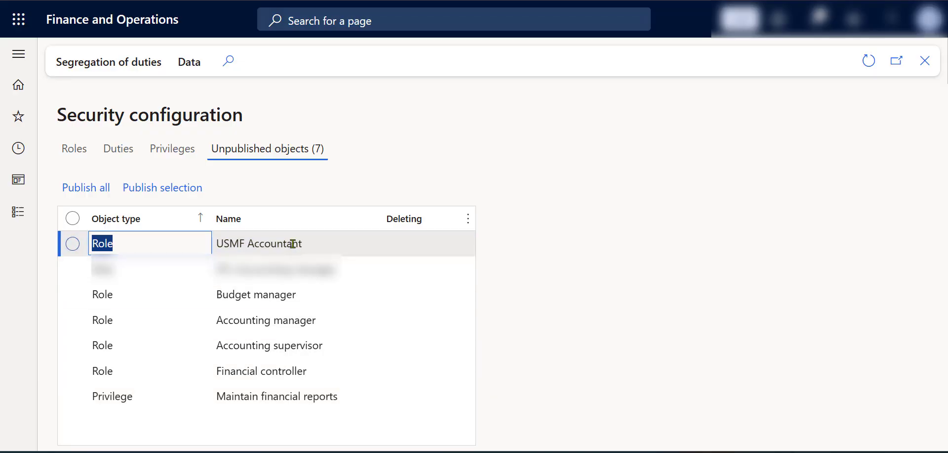
pyautogui.click(329, 243)
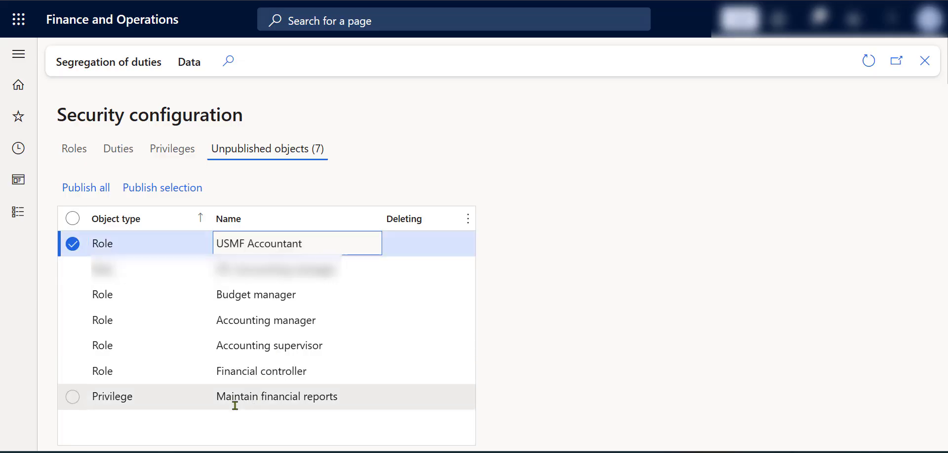
pyautogui.click(73, 403)
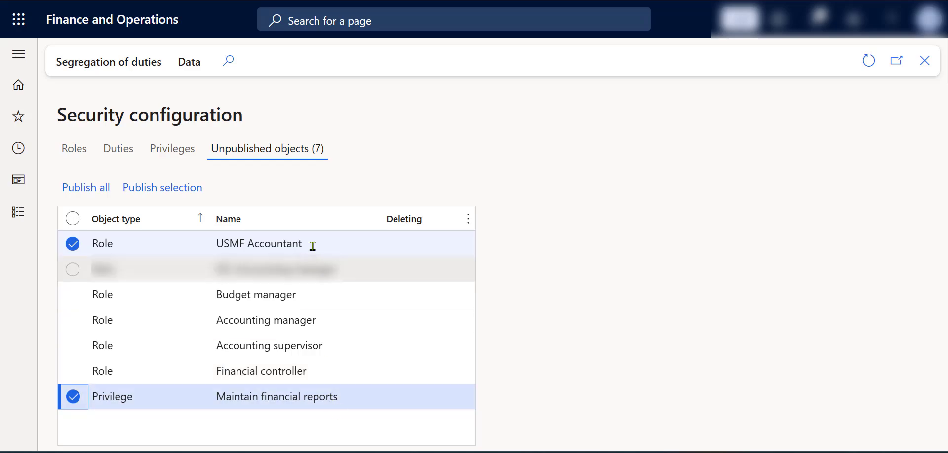
pyautogui.click(157, 197)
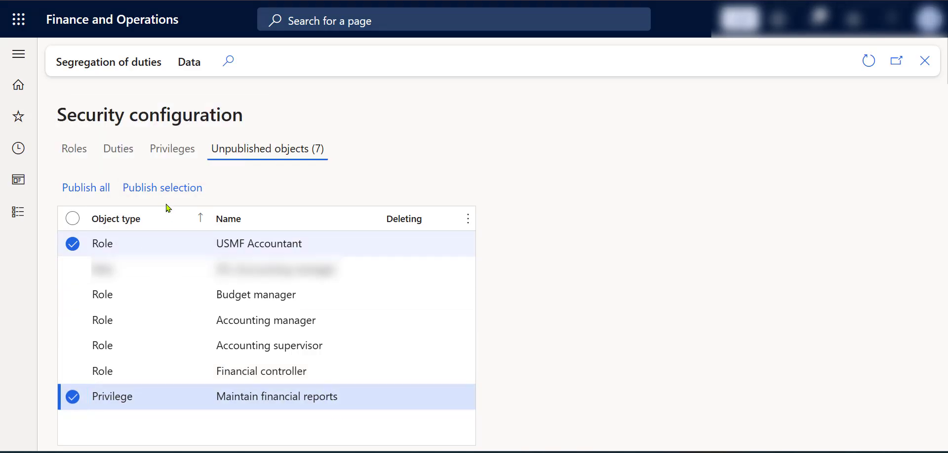
pyautogui.click(567, 242)
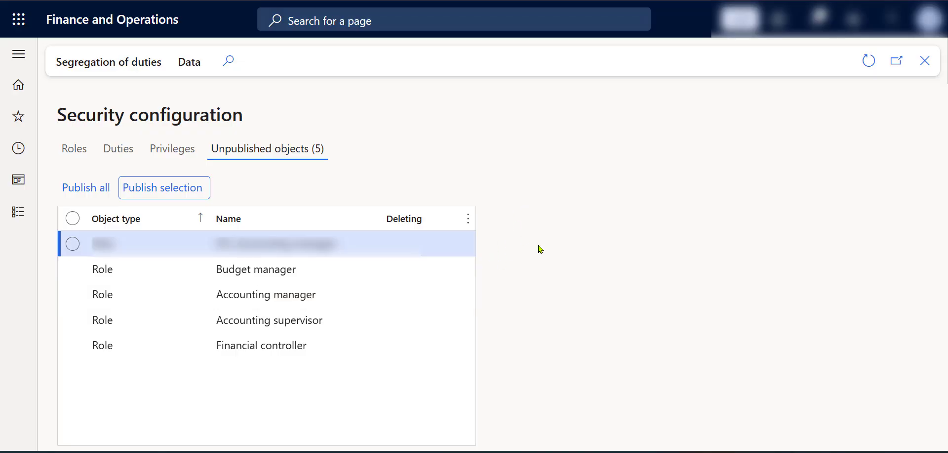
# Leave Security configuration with the remaining objects unpublished, and open the details of the fourth user in the System administration Users list
pyautogui.click(19, 212)
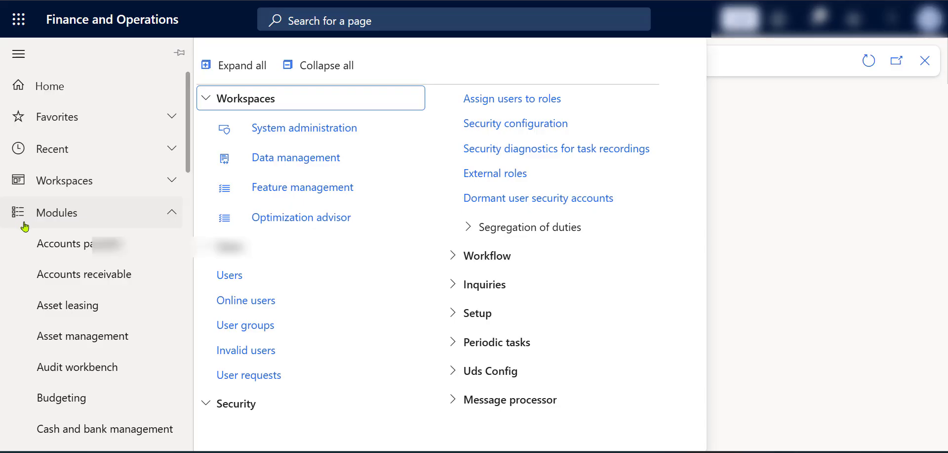
pyautogui.click(247, 271)
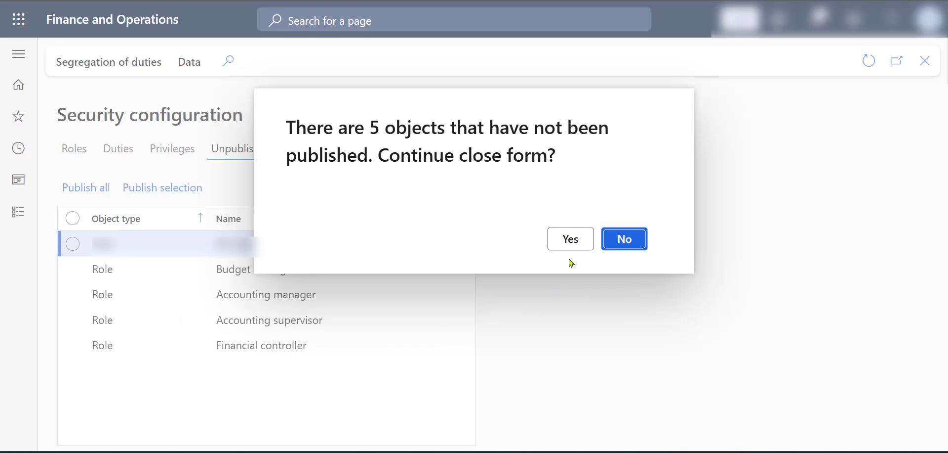
pyautogui.click(558, 237)
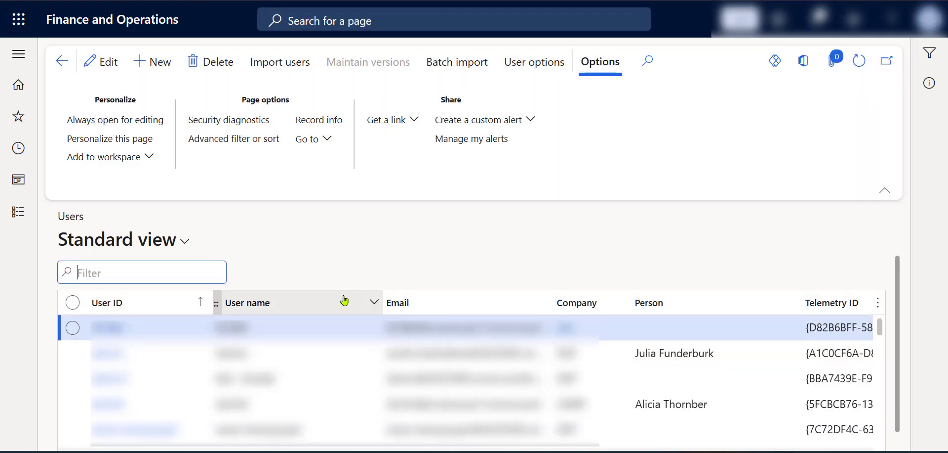
pyautogui.click(308, 407)
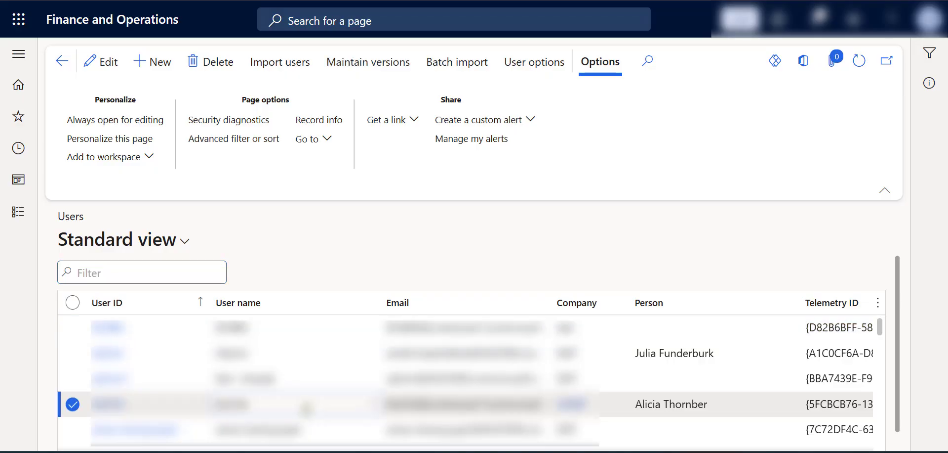
pyautogui.doubleClick(308, 407)
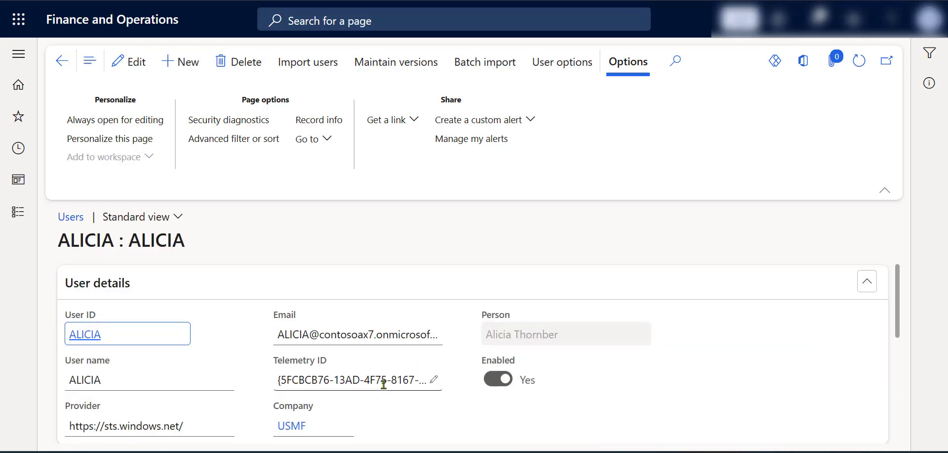
# Assign the USMF Accountant role to the user, filtering the available roles by names beginning with "usmf"
pyautogui.scroll(-3, 387, 375)
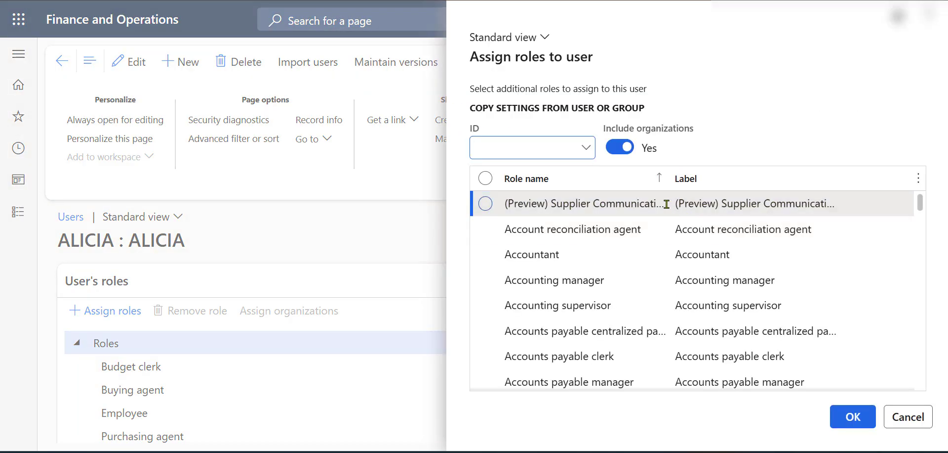
pyautogui.click(615, 187)
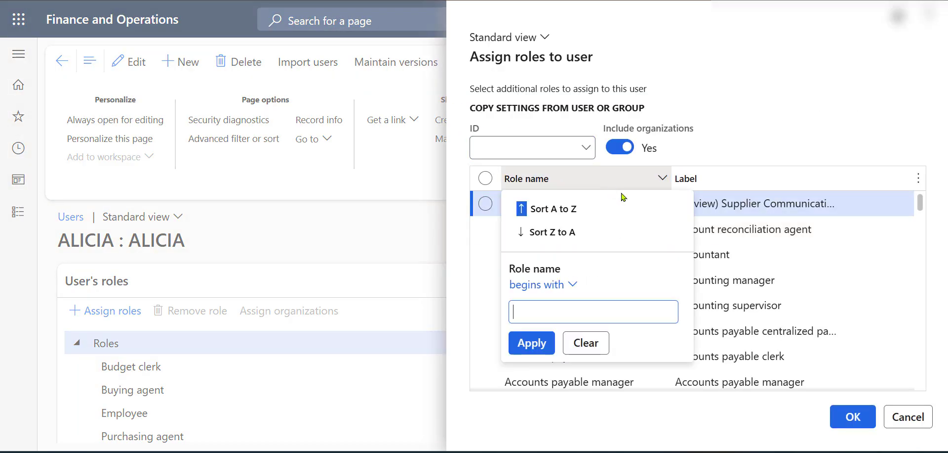
pyautogui.write('usmf')
pyautogui.press('Return')
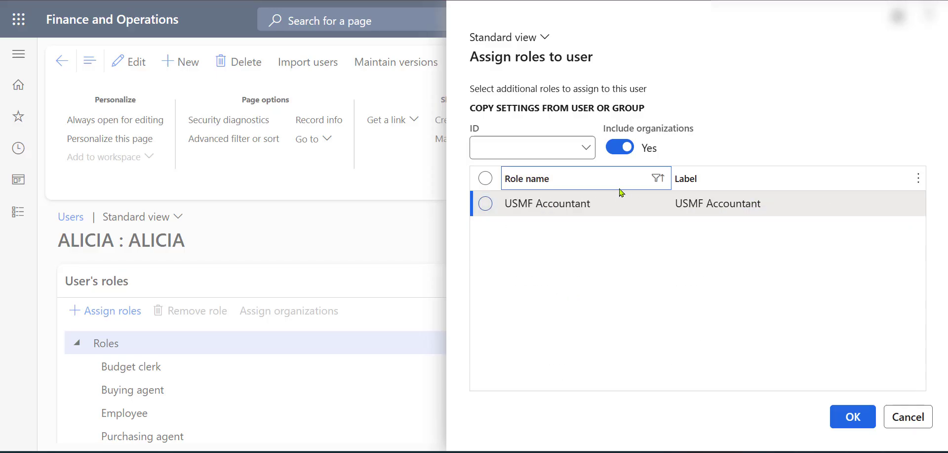
pyautogui.click(486, 203)
pyautogui.click(858, 421)
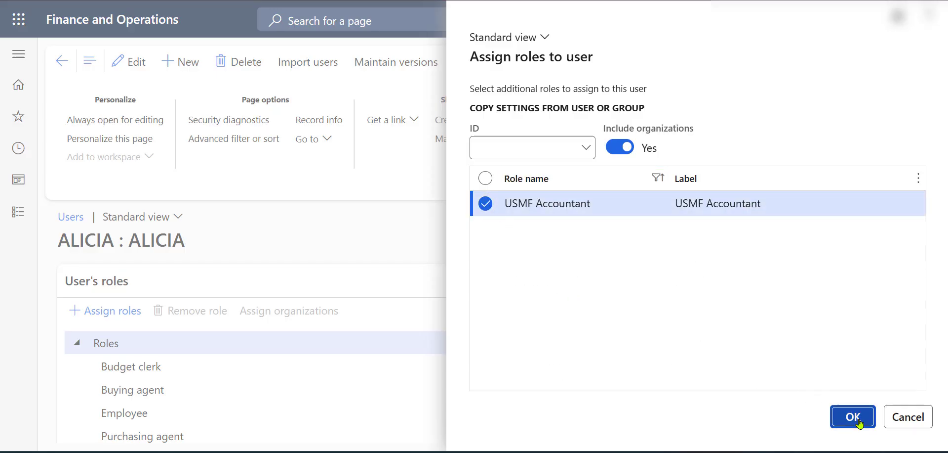
# Check the full list of roles assigned to the user and return to the home page
pyautogui.scroll(-3, 377, 388)
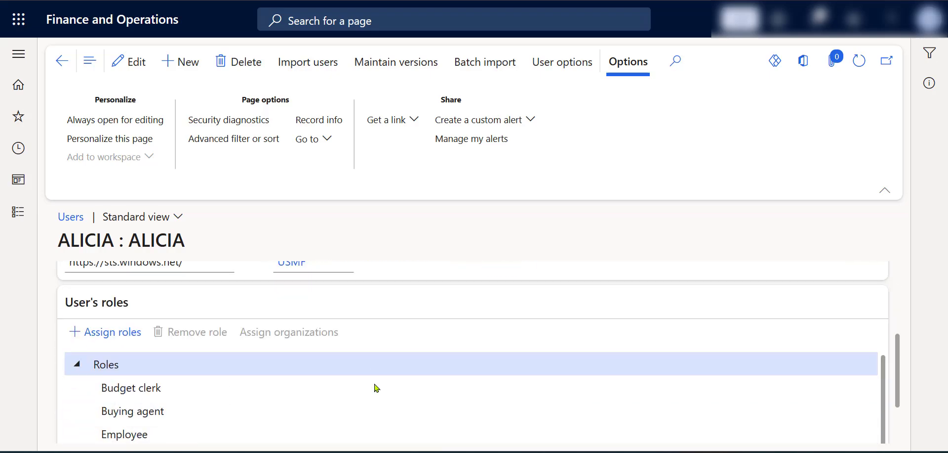
pyautogui.scroll(-2, 377, 387)
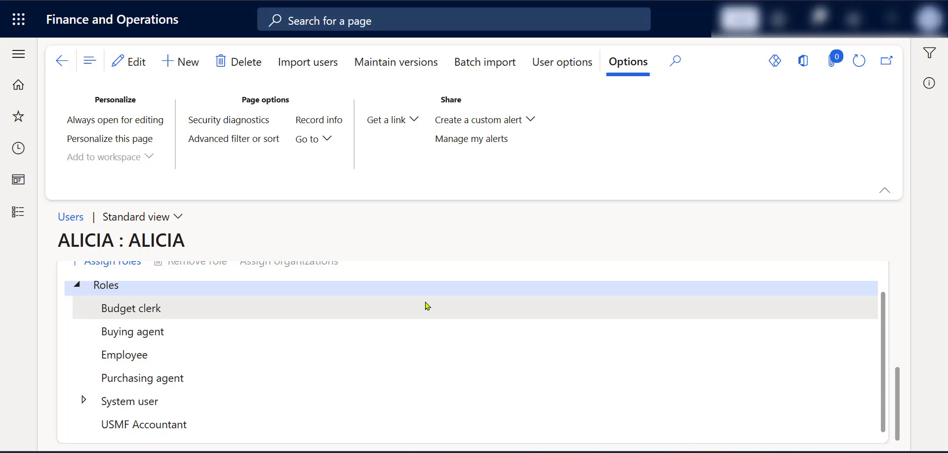
pyautogui.click(166, 32)
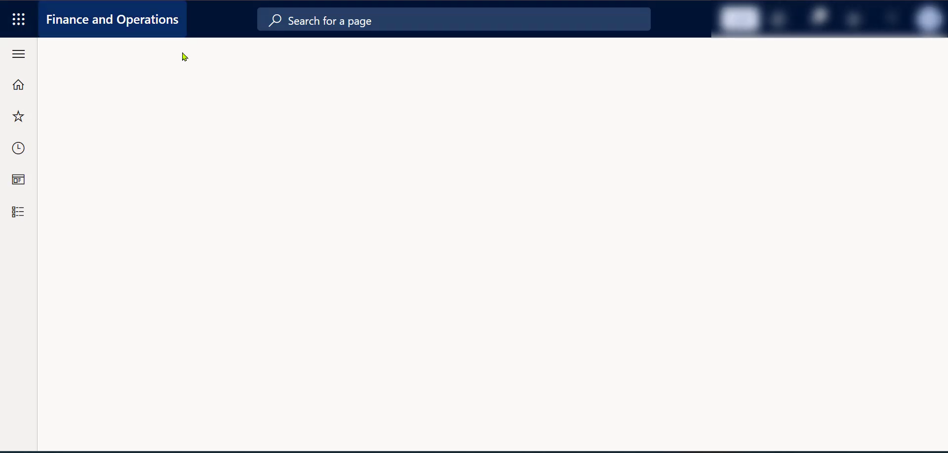